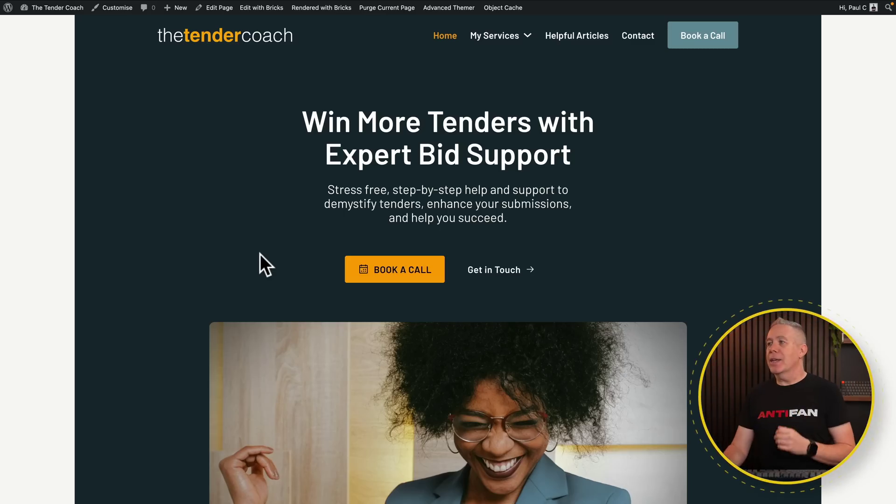
Go to Helpful Articles, open Top 12 Tender Terms Demystified, and read through it.
click(581, 38)
scroll(602, 335, down, 5)
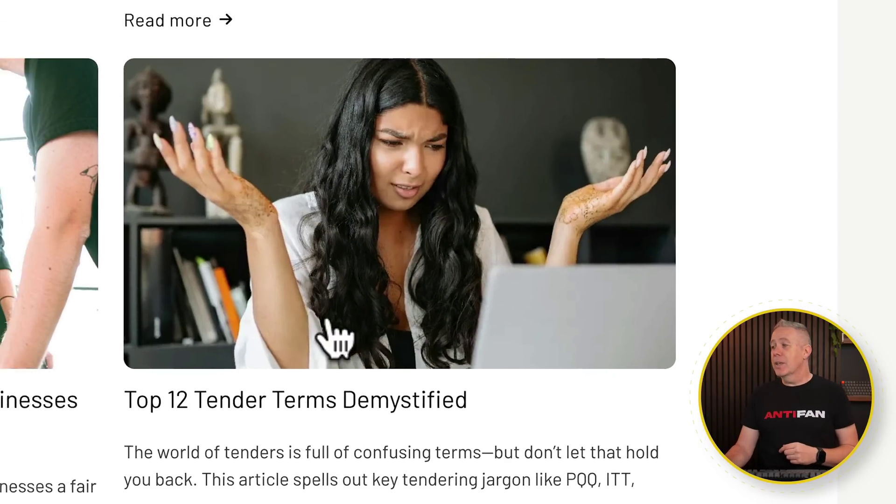
click(290, 311)
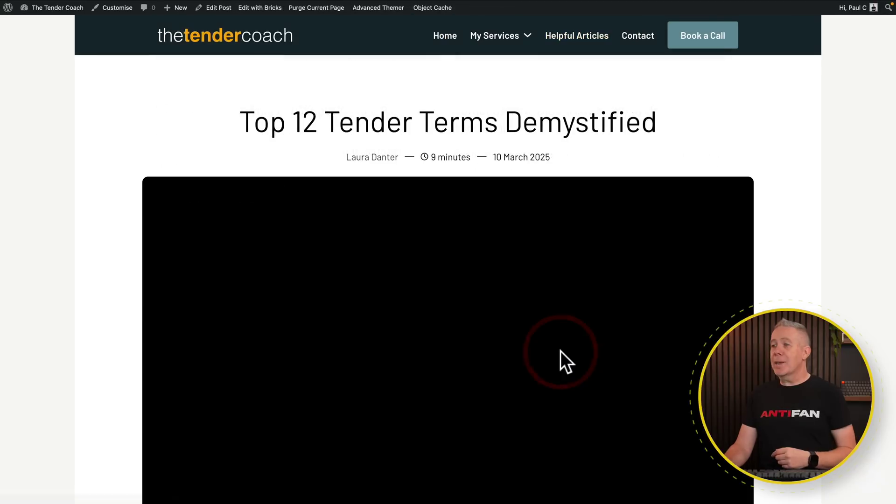
scroll(561, 350, down, 2)
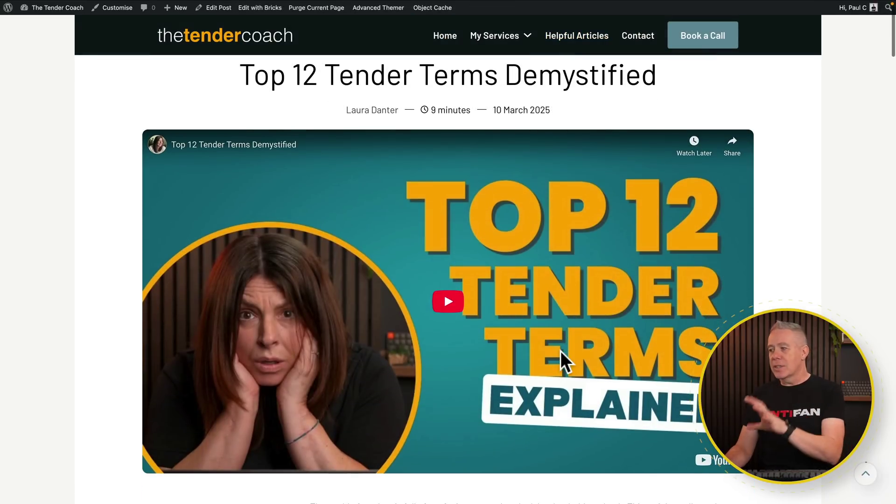
scroll(561, 351, down, 3)
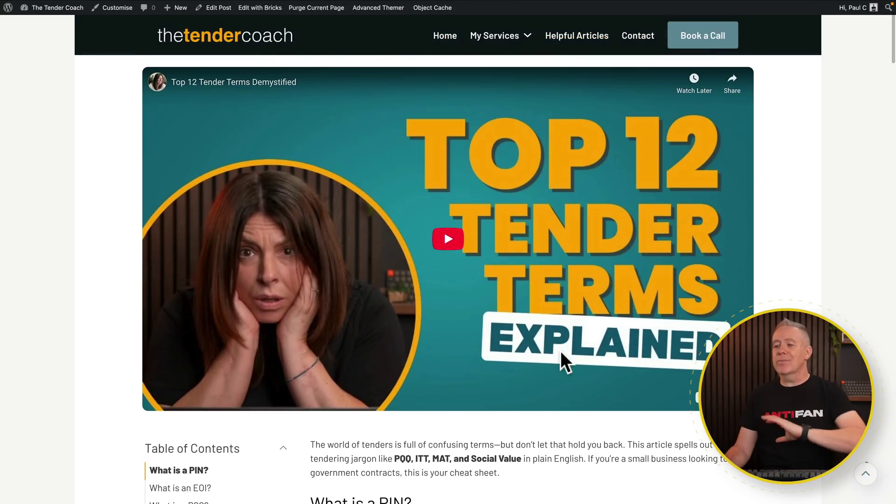
scroll(561, 351, down, 5)
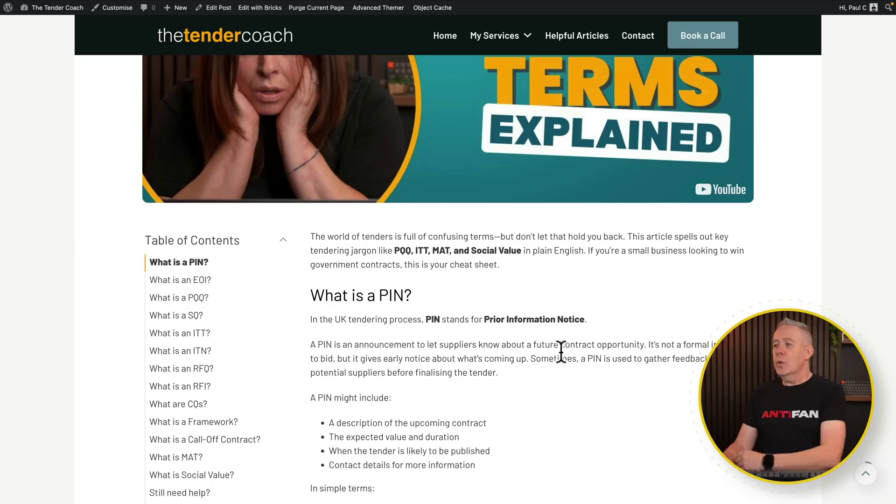
scroll(561, 351, down, 10)
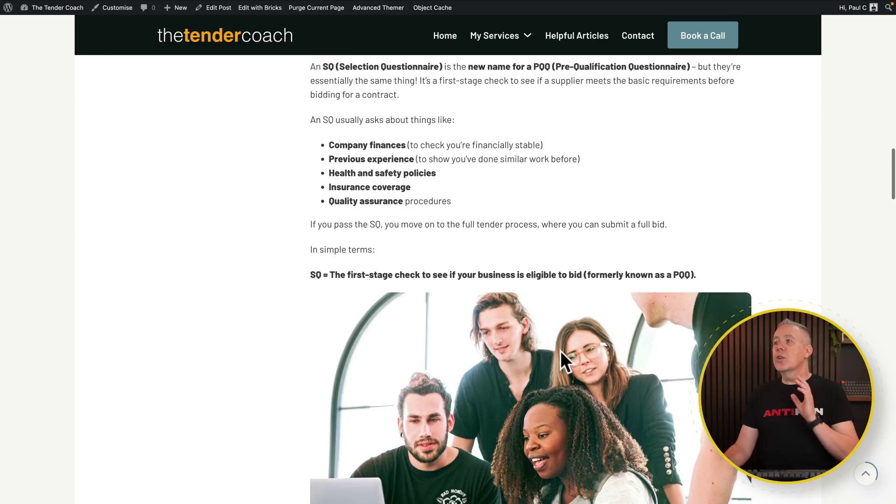
scroll(561, 350, up, 20)
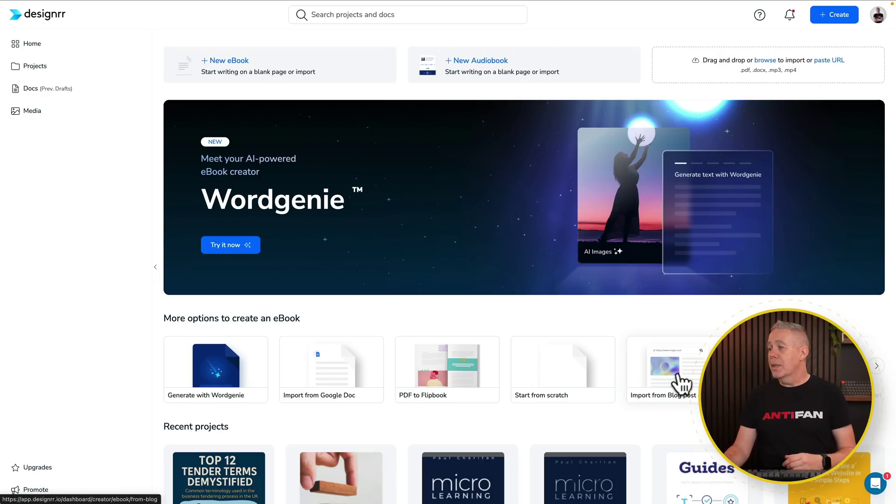
Start a new eBook with Import from Blog post on the Designrr dashboard.
click(681, 384)
Paste the Tender Coach article URL into the import list and continue.
click(431, 206)
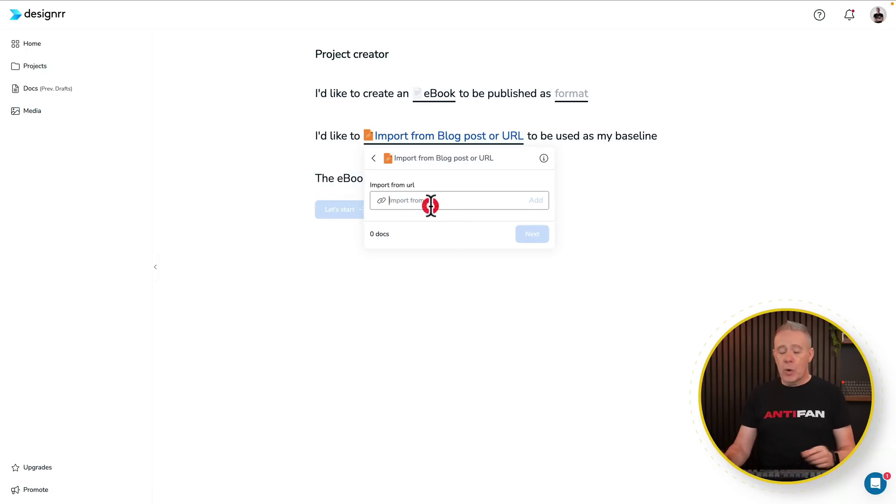
key(ctrl+v)
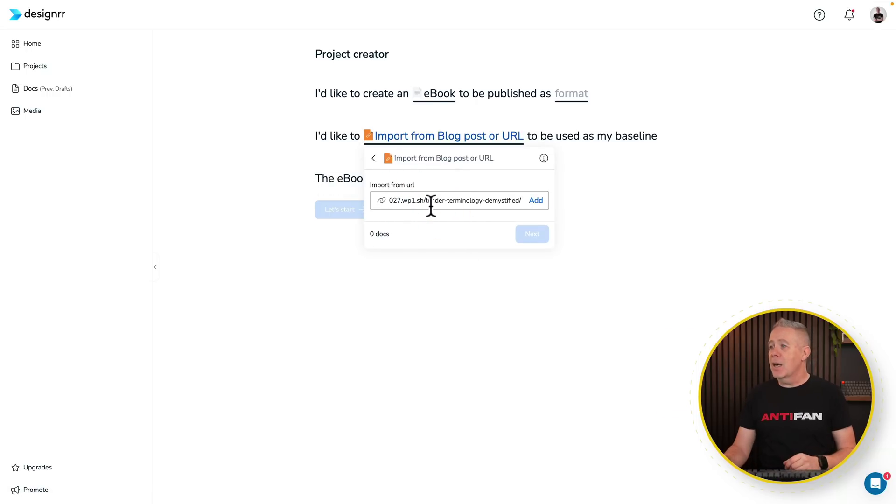
click(535, 200)
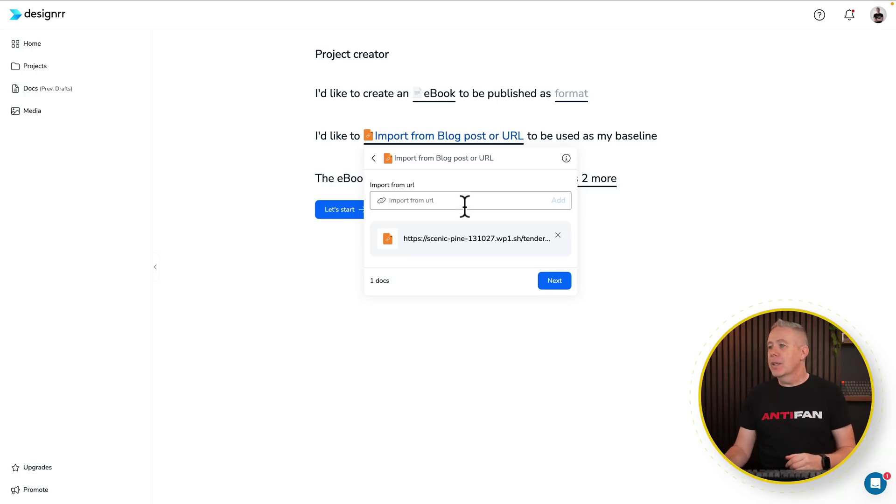
click(555, 280)
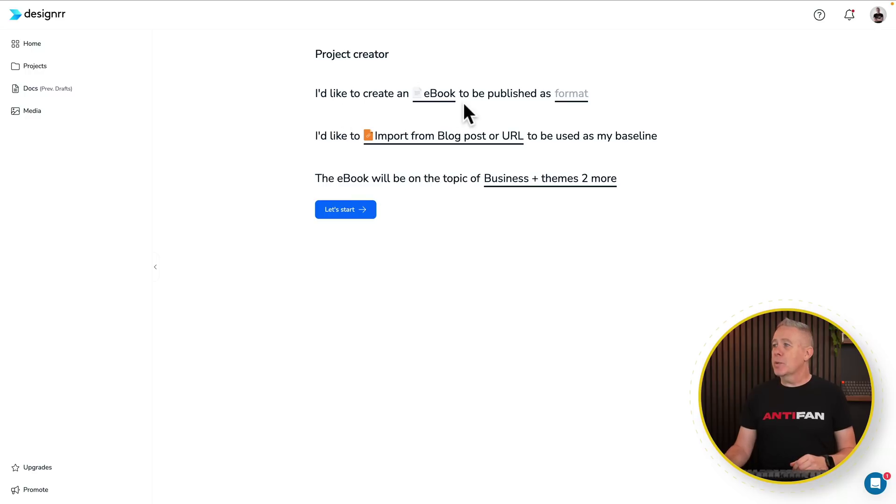
Set the publishing format to PDF and start building the project.
click(571, 96)
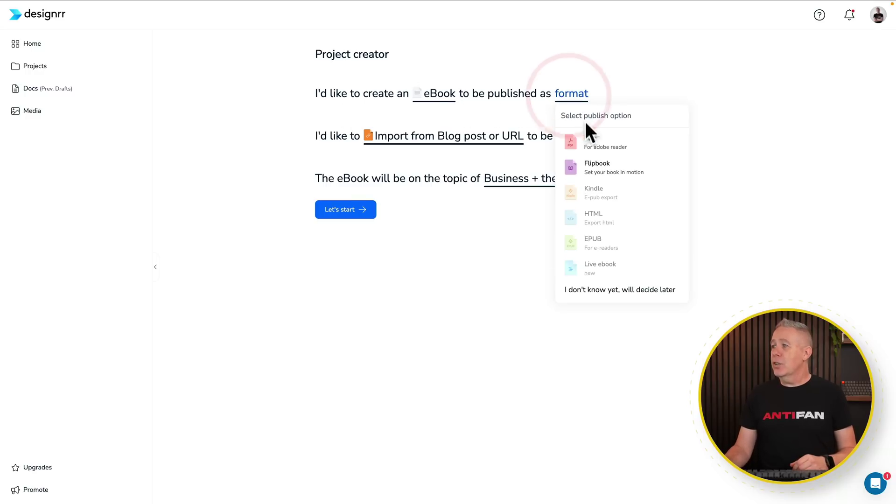
click(589, 144)
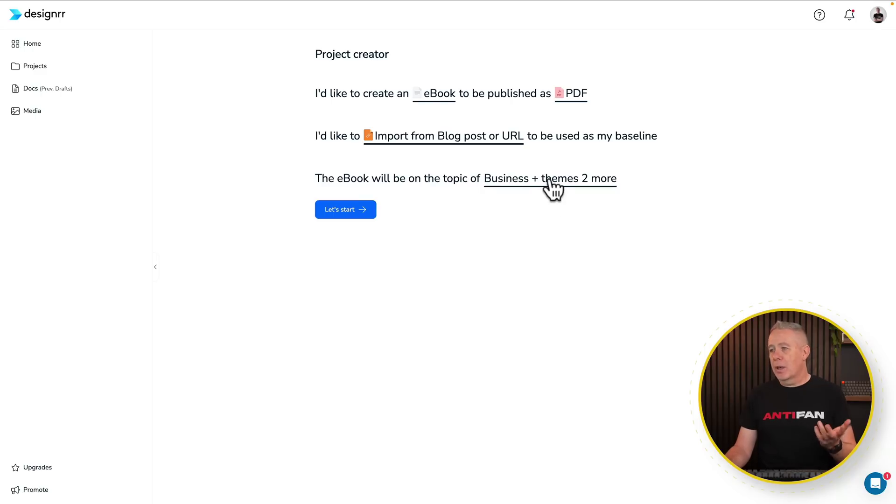
click(349, 212)
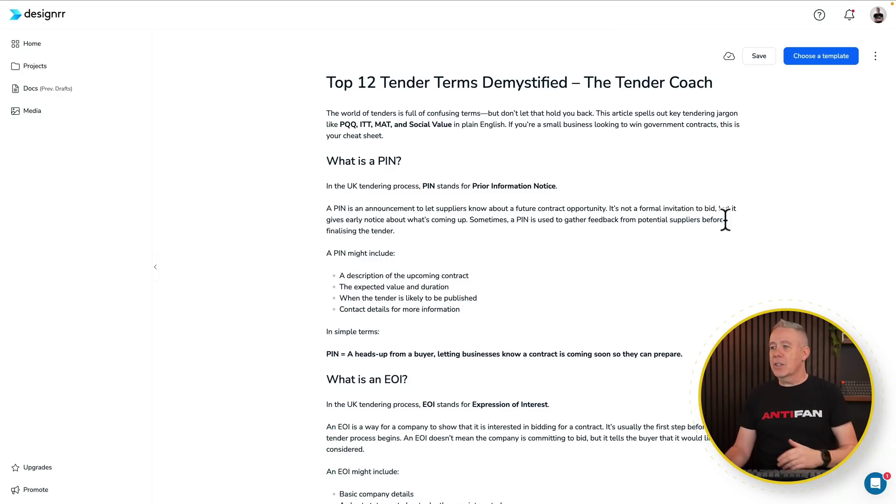
Scroll through the imported draft to check the PIN, EOI, PQQ, SQ and ITT sections.
scroll(600, 329, down, 6)
scroll(599, 329, down, 10)
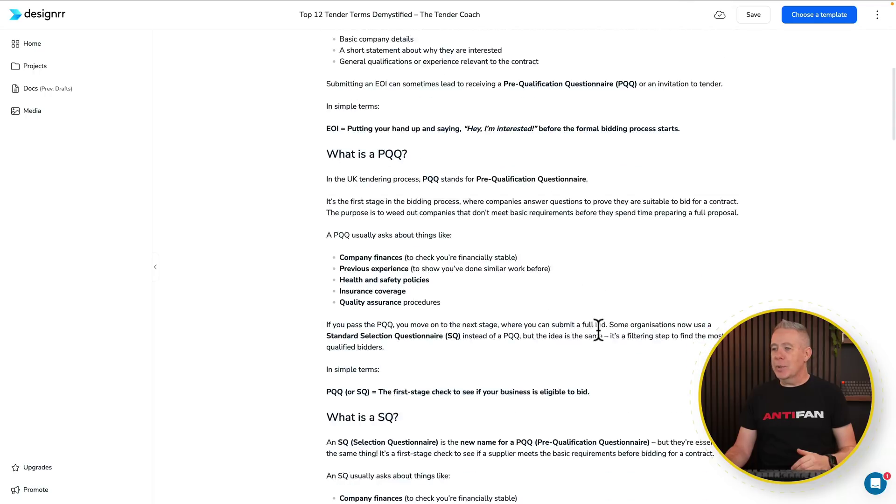
scroll(598, 329, down, 14)
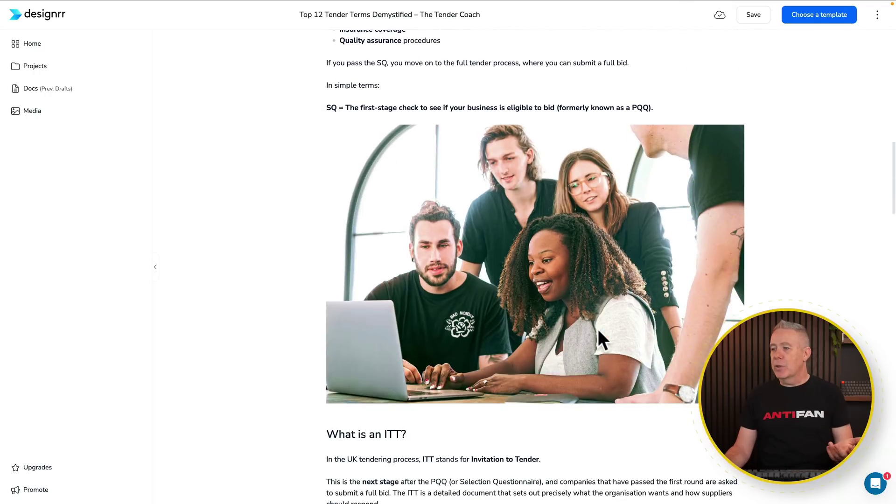
scroll(598, 329, up, 20)
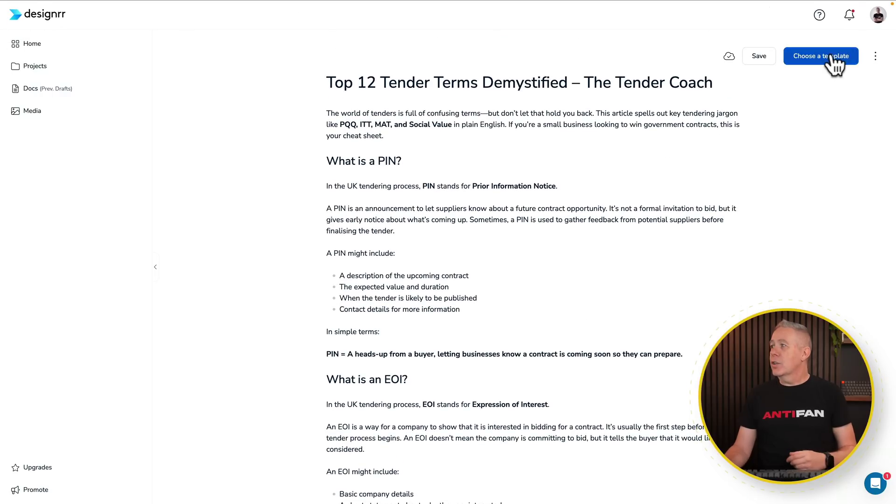
Browse the template gallery and preview the E-learning 1-01 template.
click(831, 57)
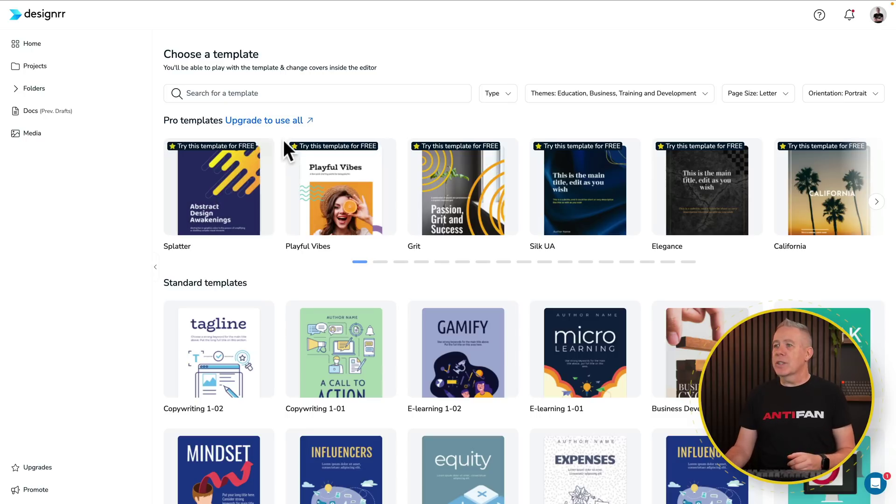
click(876, 202)
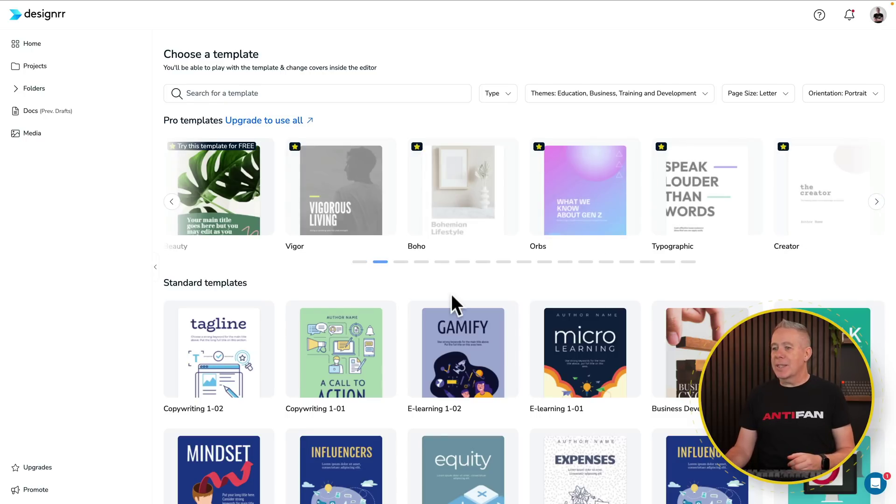
scroll(451, 304, down, 1)
scroll(451, 298, down, 1)
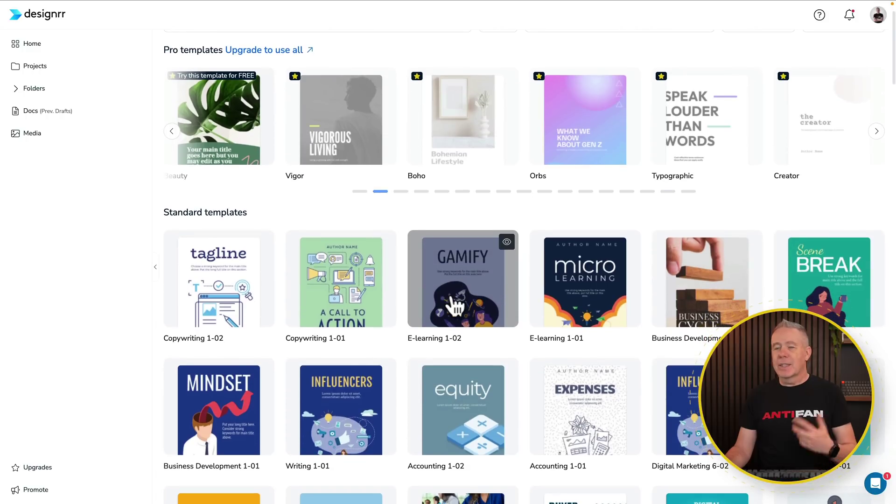
scroll(456, 306, down, 1)
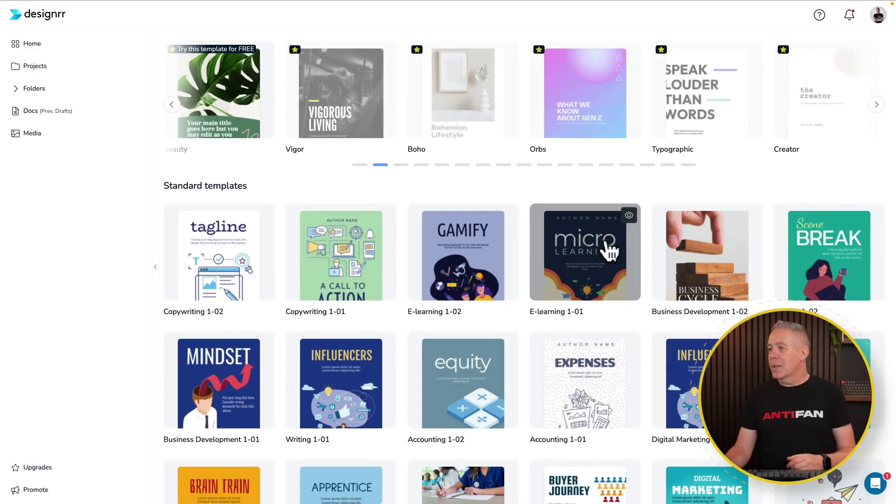
click(609, 252)
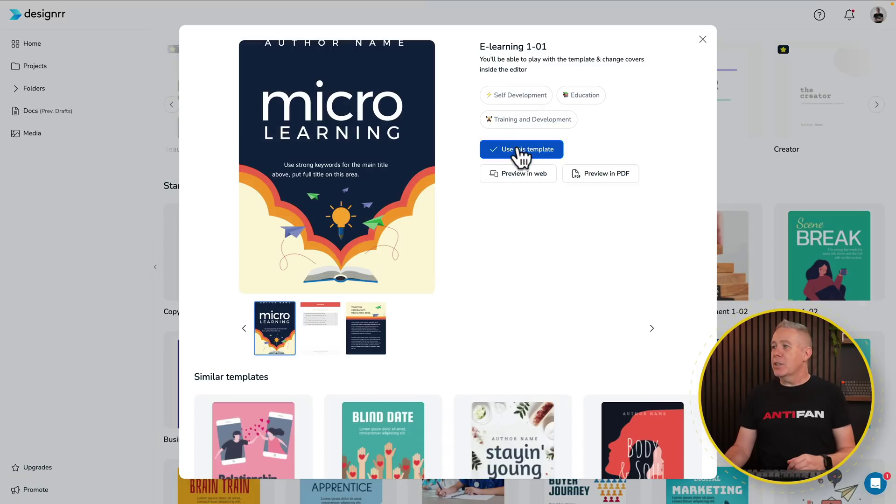
Apply the E-learning 1-01 micro learning template to the eBook.
click(519, 151)
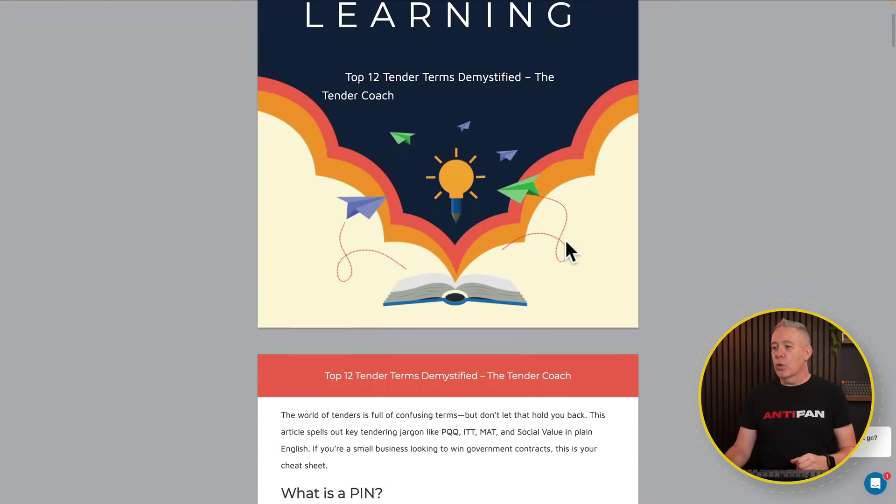
click(552, 314)
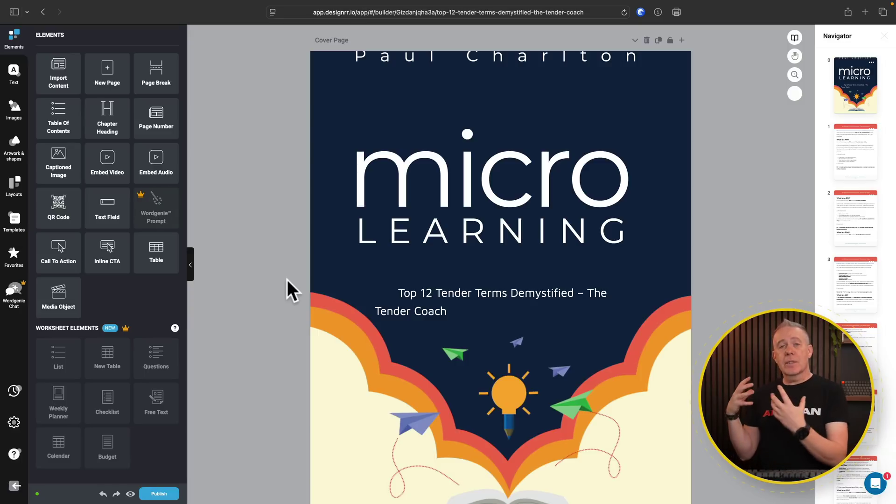
Move the What is a PQQ? section onto its own new page.
click(312, 288)
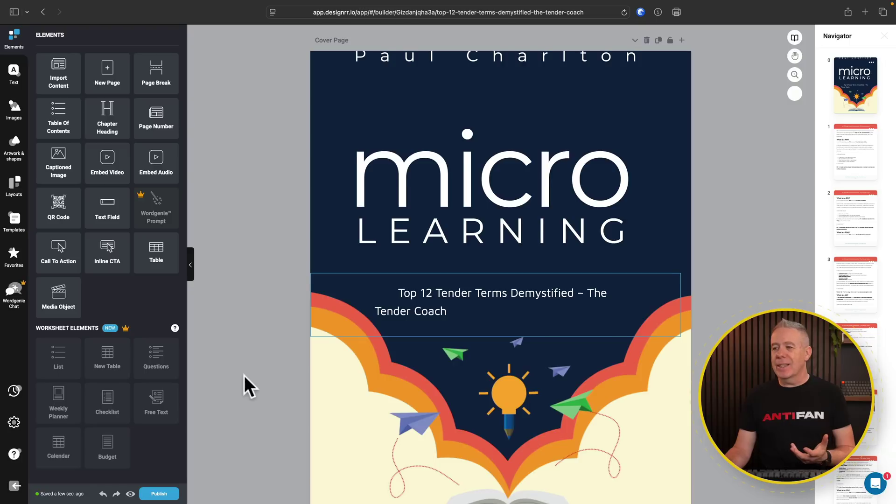
scroll(245, 378, down, 10)
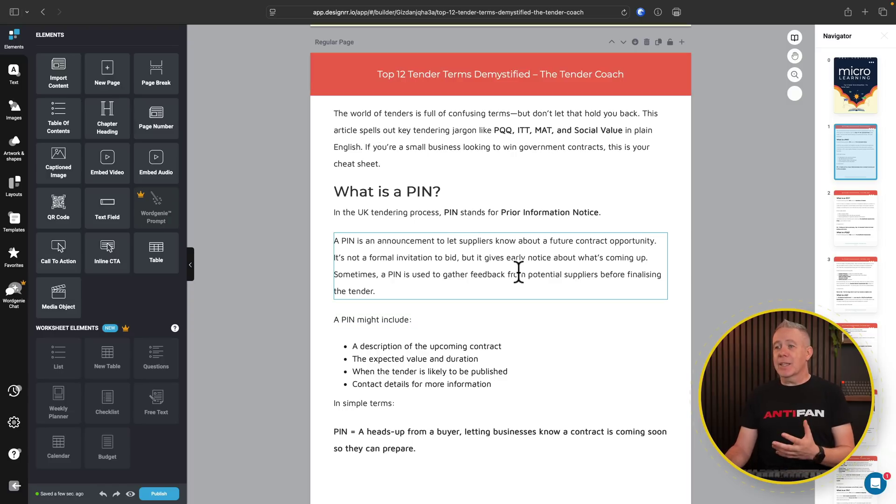
scroll(518, 272, down, 15)
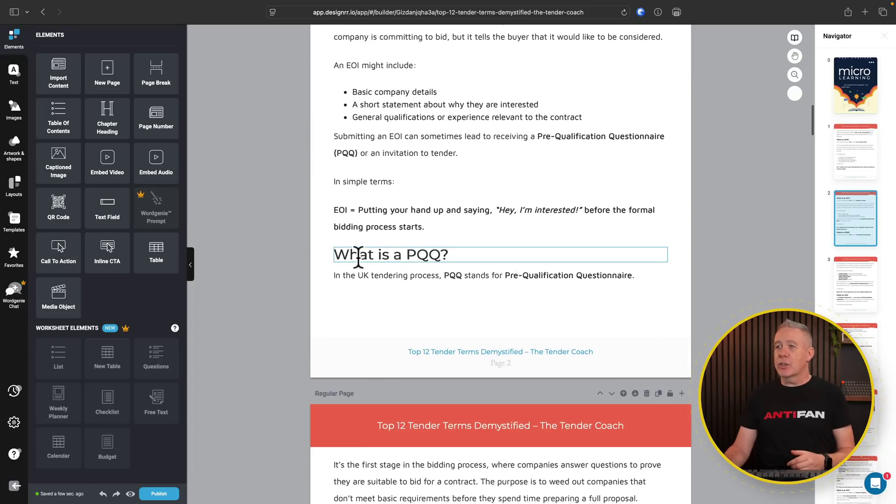
drag(154, 74, 432, 260)
scroll(450, 332, down, 3)
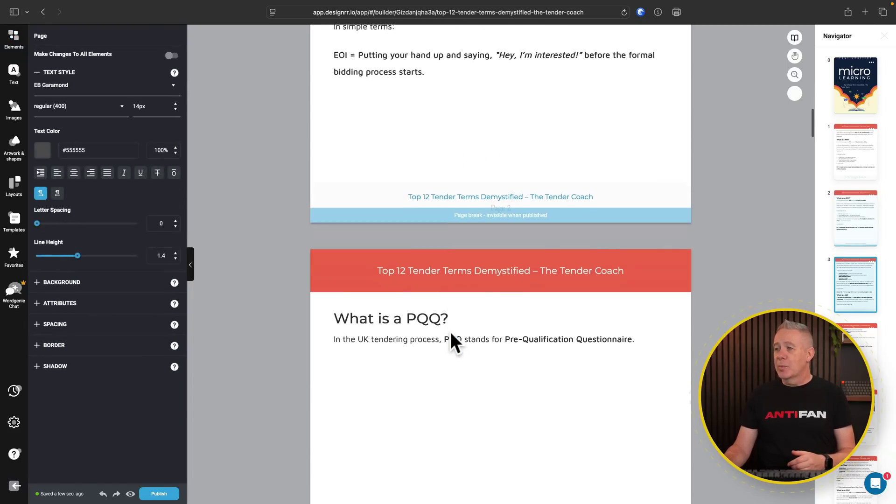
scroll(450, 331, down, 2)
Select the PQQ heading and definition for editing, then bring up the Elements panel.
click(352, 218)
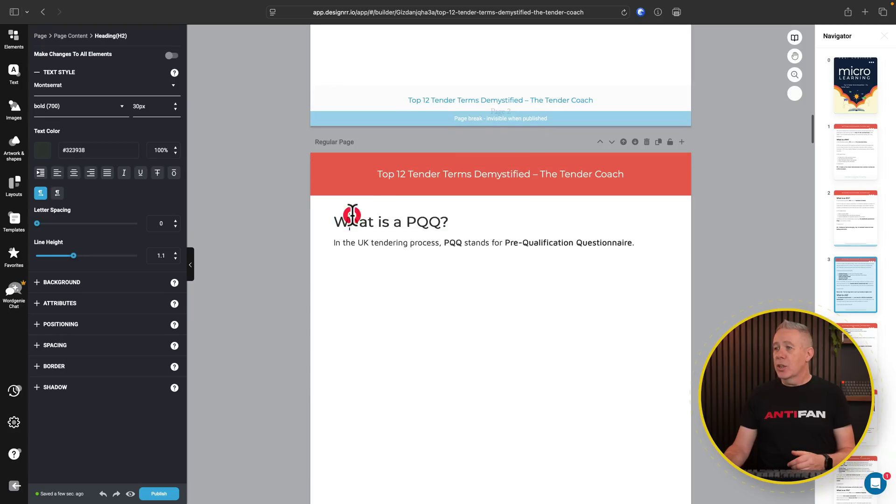
click(356, 239)
click(355, 239)
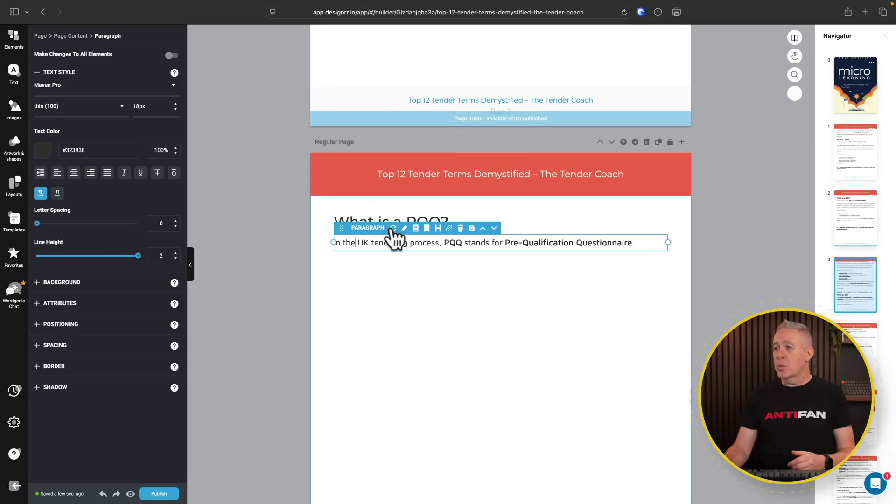
scroll(443, 369, down, 4)
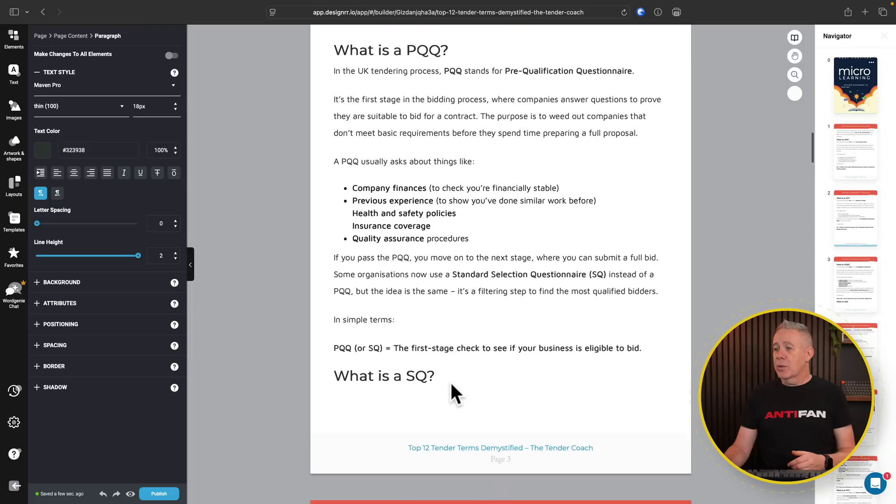
scroll(450, 381, down, 1)
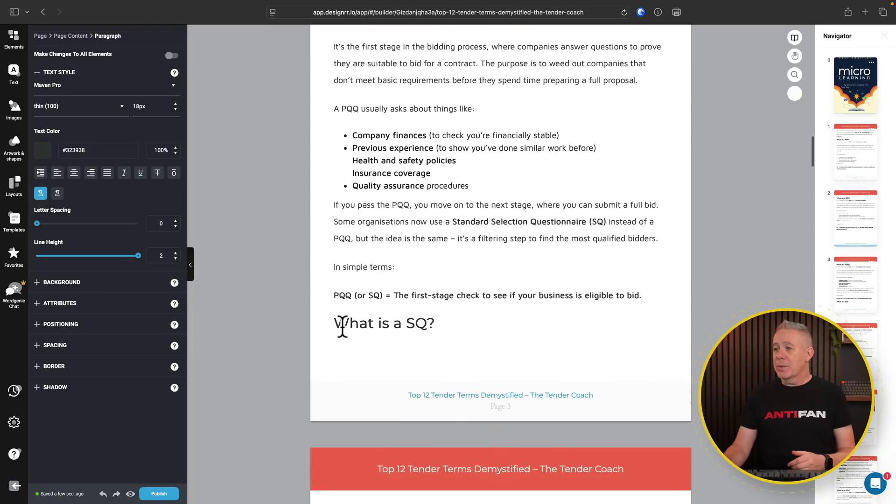
click(11, 41)
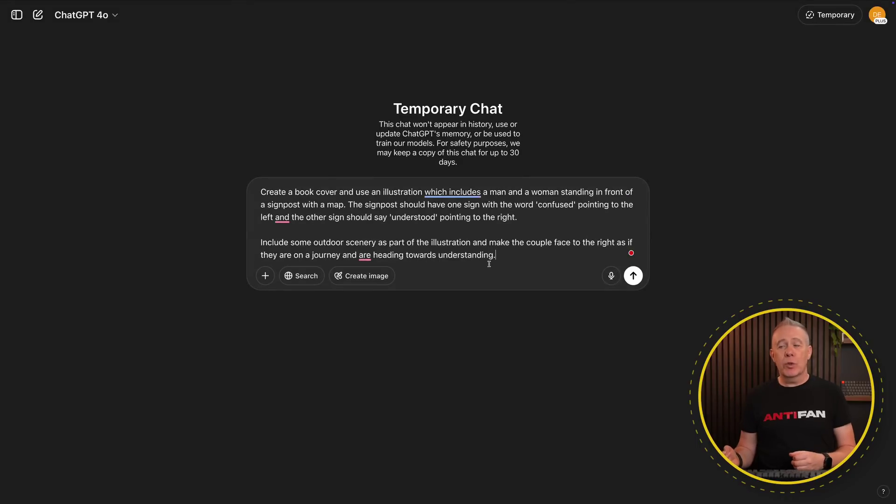
Submit the signpost book cover prompt in ChatGPT's Temporary Chat.
click(633, 276)
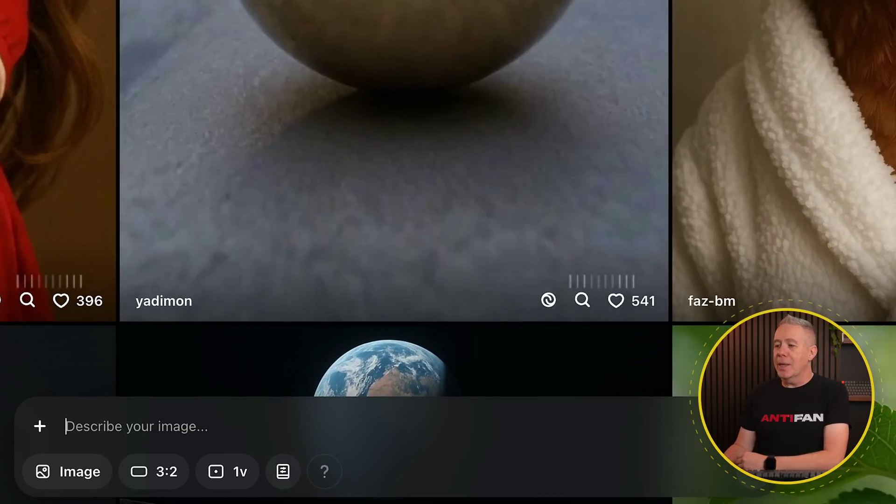
Paste the cover prompt, generate 2 image variations, and view the Navigating Understanding result.
click(130, 432)
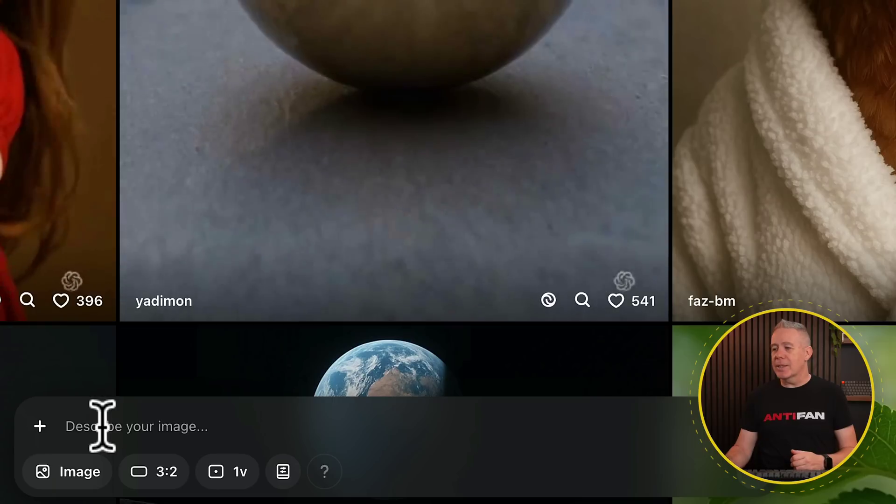
text(Create a book cover and use an illustration which includes a man and a woman standing in front of a signpost with a map. The signpost should have one sign with the word 'confused' pointing to the left and the other sign should say 'understood' pointing to the right.  Include some outdoor scenery as part of the illustration and make the couple face to the right as if they are on a journey and are heading towards understanding.)
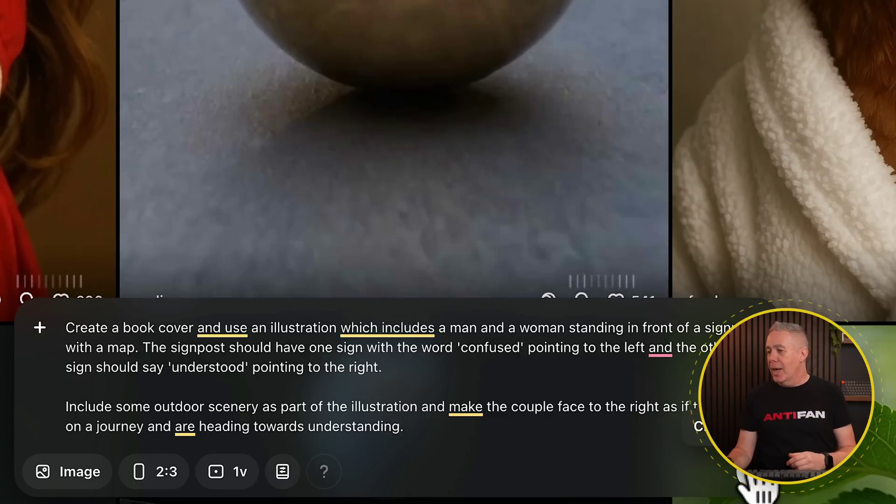
click(241, 473)
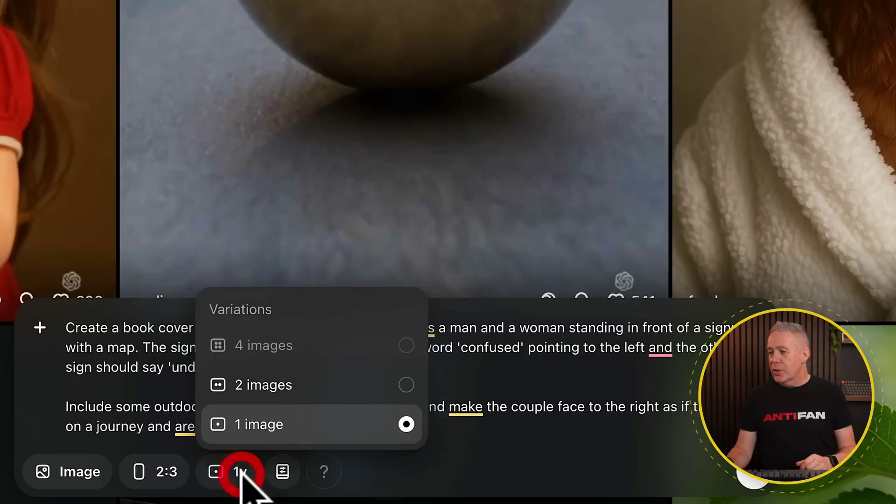
click(255, 384)
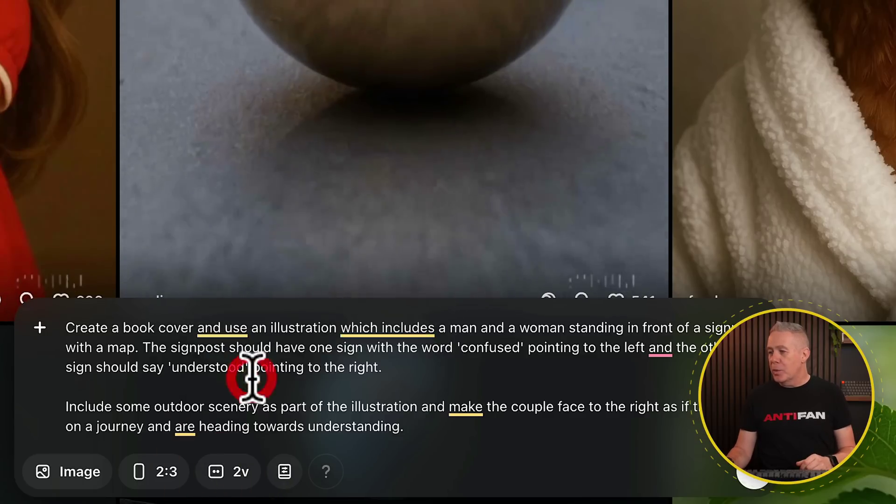
click(754, 473)
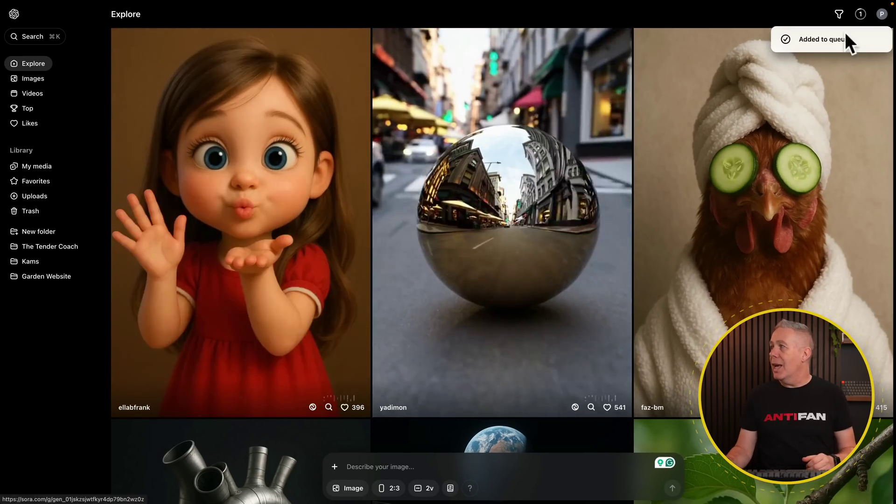
click(860, 14)
click(811, 192)
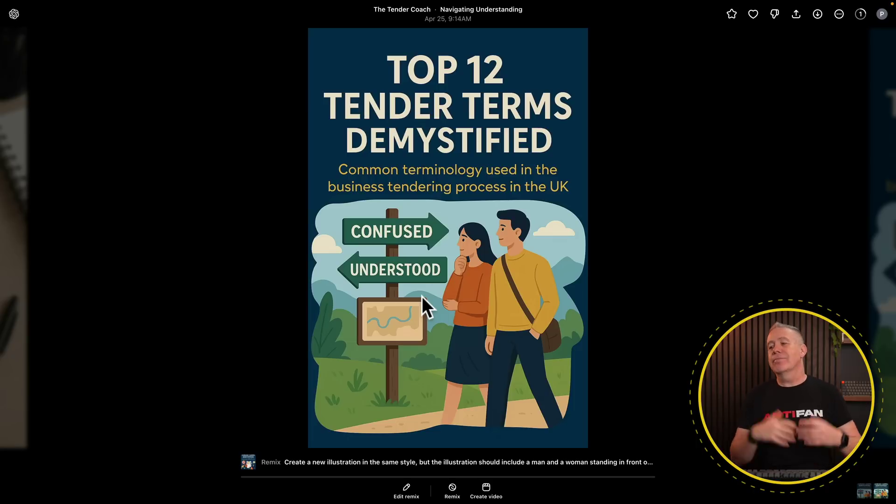
Save the Top 12 Tender Terms Demystified cover image with Save Image As.
right_click(468, 296)
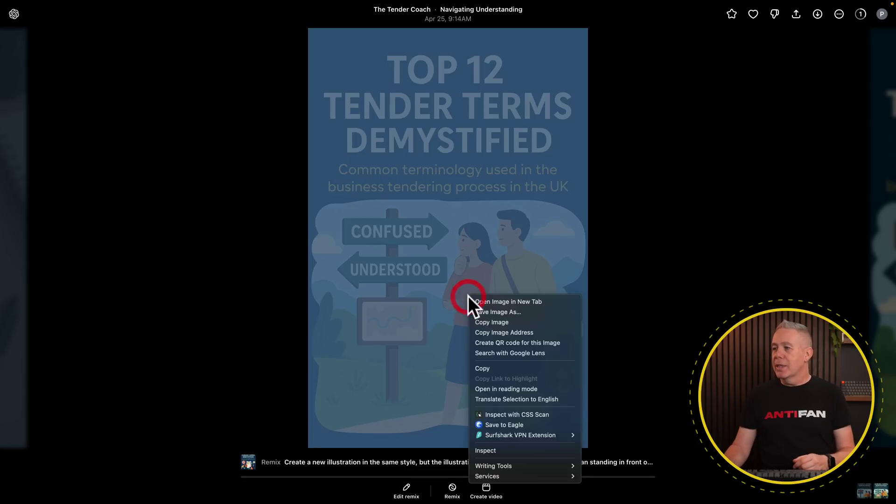
click(481, 312)
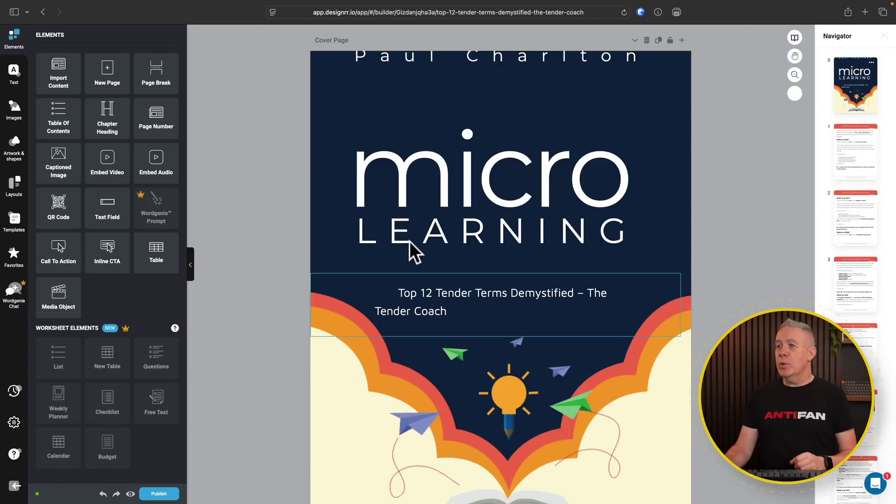
Delete the old Micro heading and make the Top 12 Tender Terms artwork the cover background.
click(411, 176)
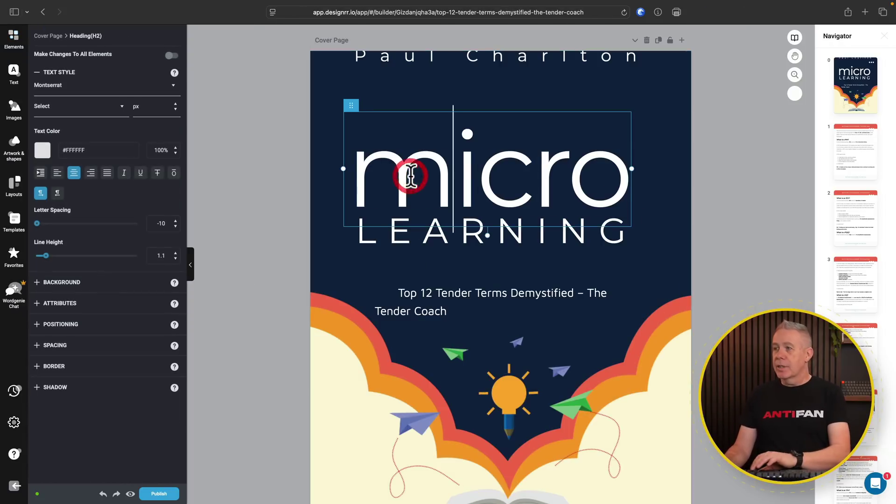
key(Delete)
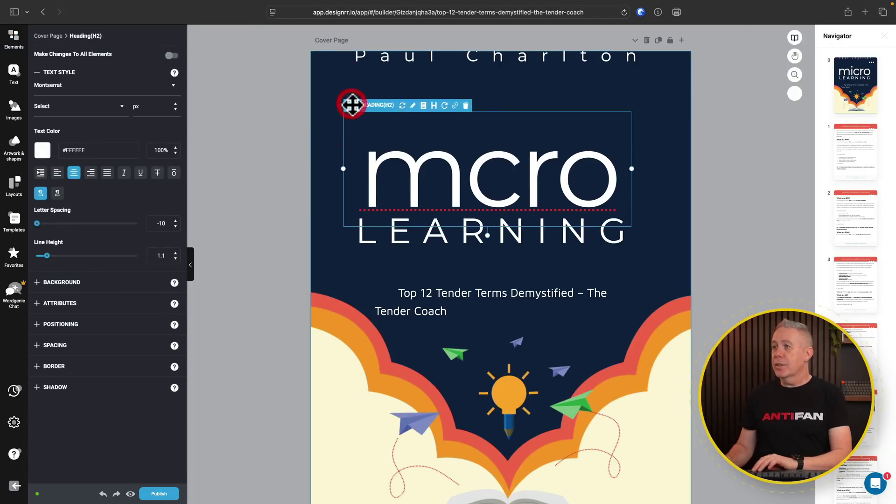
click(56, 284)
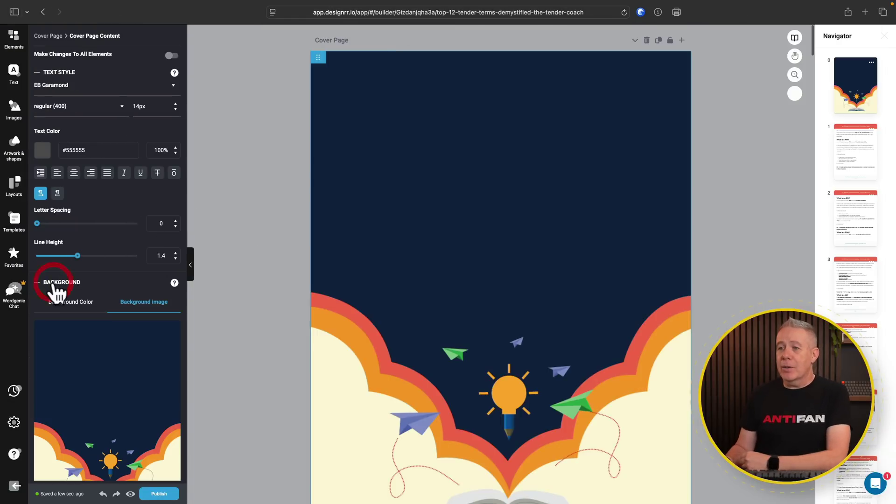
scroll(122, 407, down, 2)
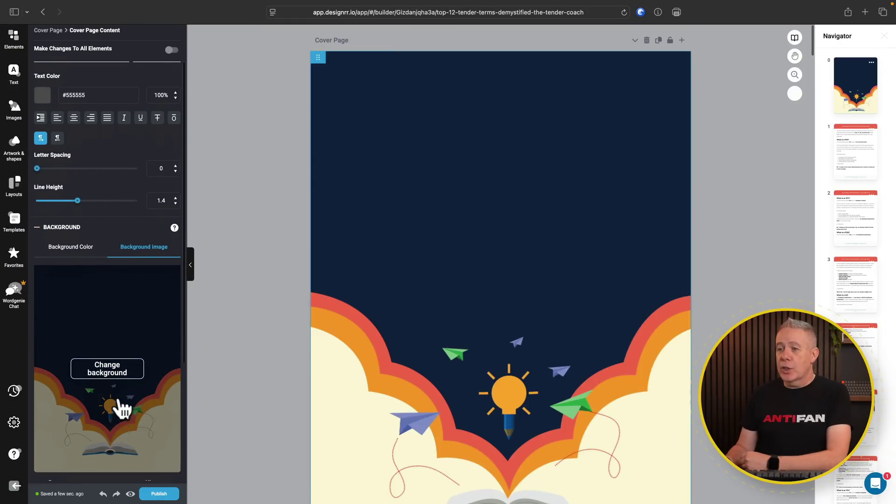
click(119, 373)
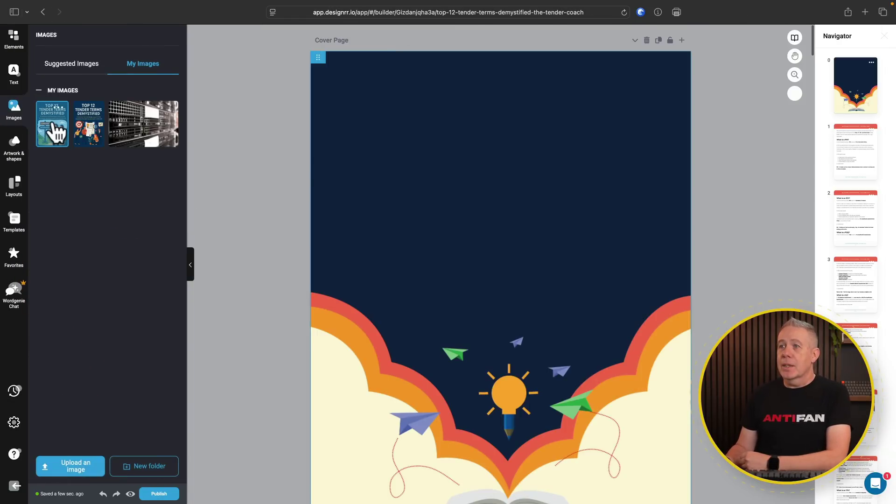
click(56, 132)
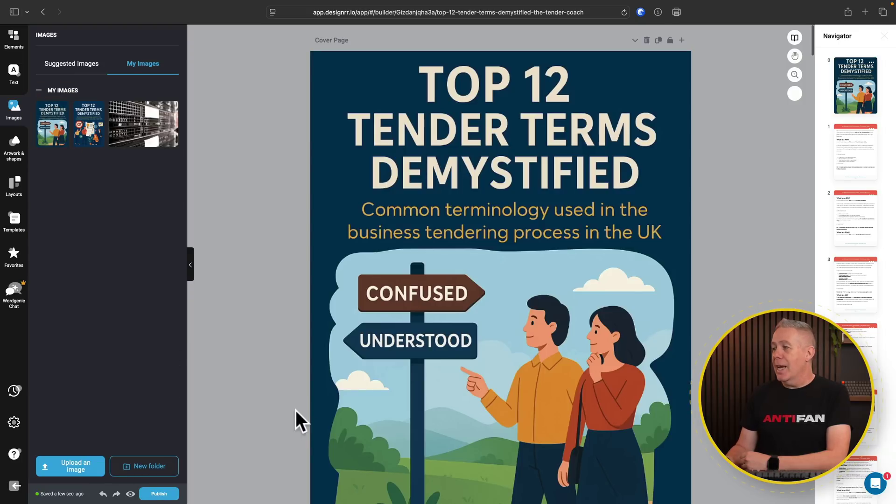
scroll(295, 409, down, 3)
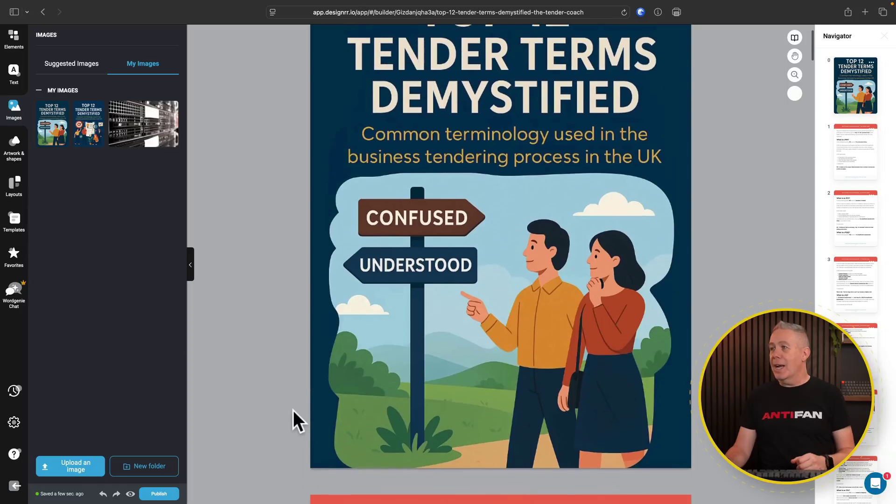
scroll(292, 410, up, 2)
scroll(293, 410, down, 10)
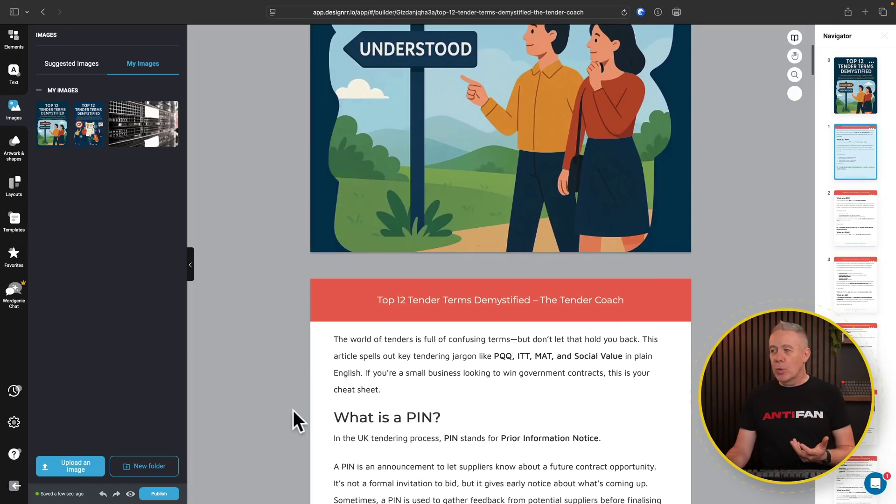
scroll(293, 410, down, 10)
scroll(293, 410, down, 9)
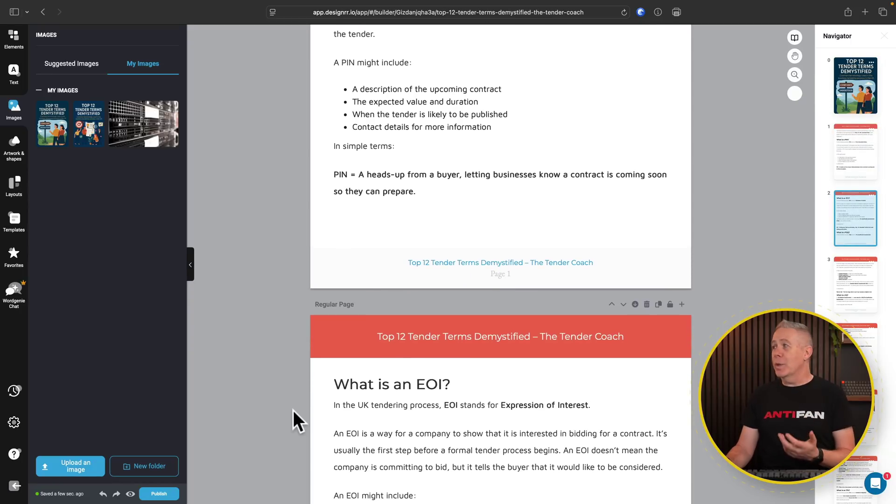
scroll(293, 410, up, 11)
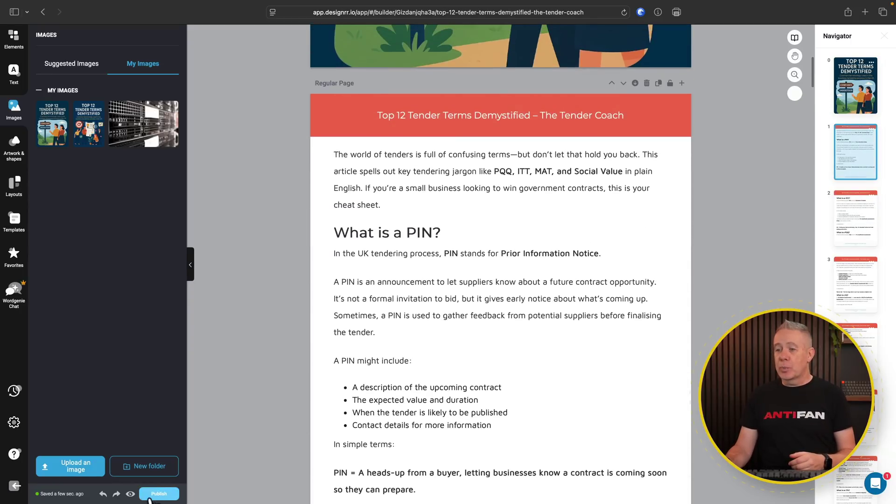
Publish the eBook as a PDF for Adobe Reader and download the finished file.
click(155, 494)
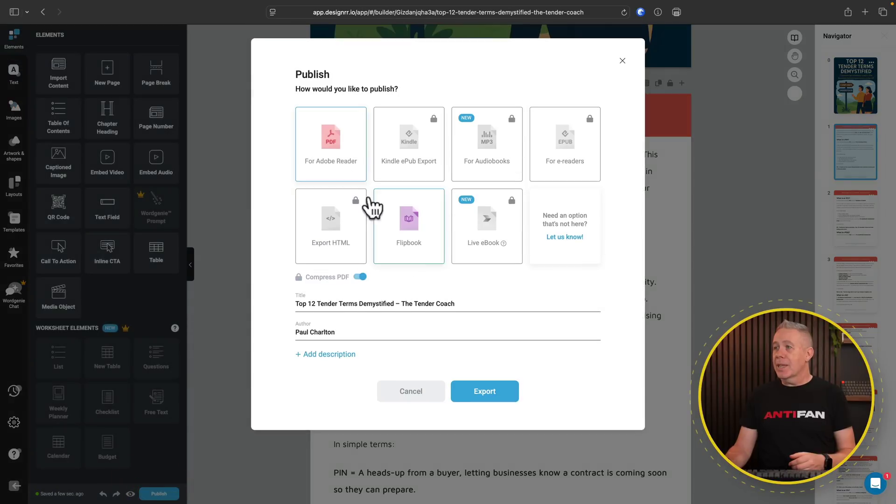
click(329, 159)
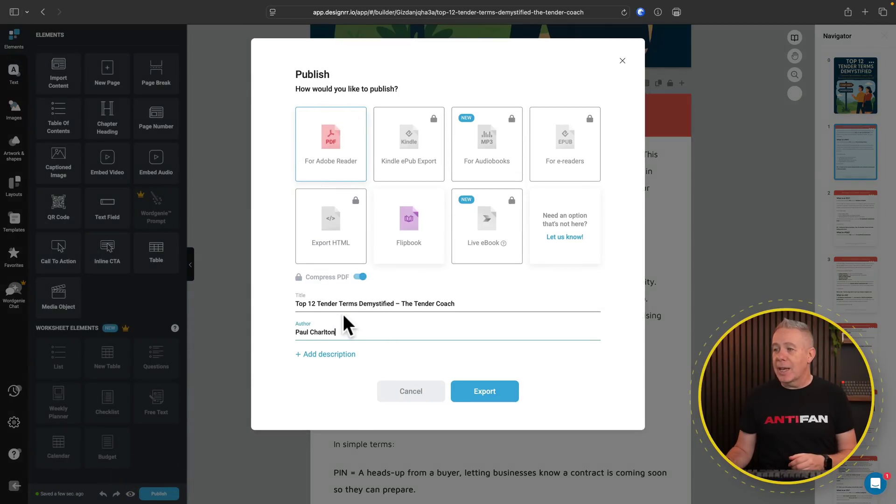
click(485, 394)
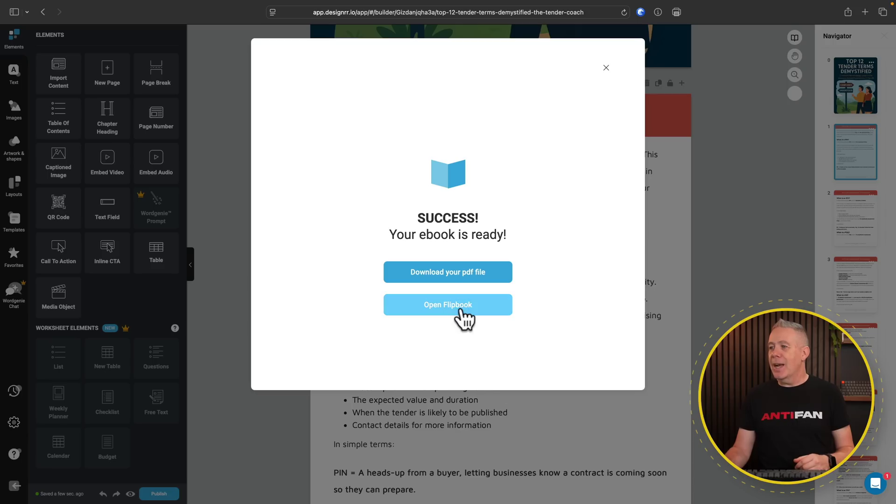
click(453, 277)
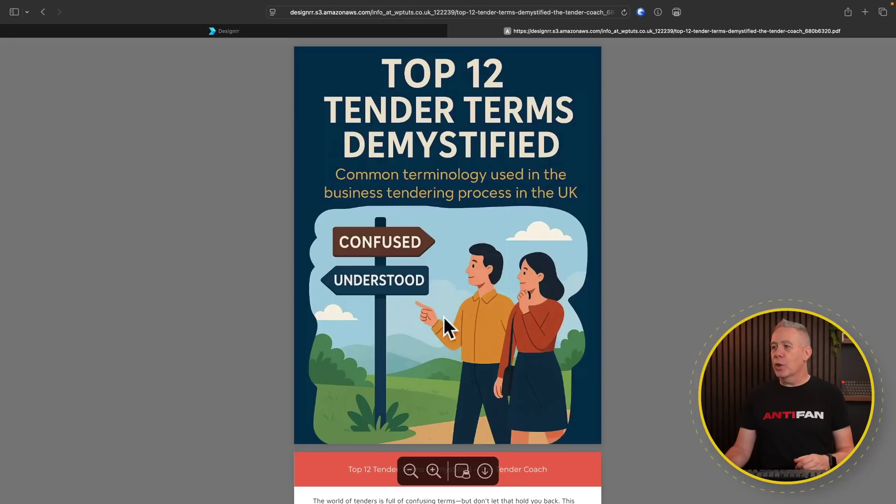
Scroll through the exported Tender Terms eBook PDF.
scroll(441, 329, down, 15)
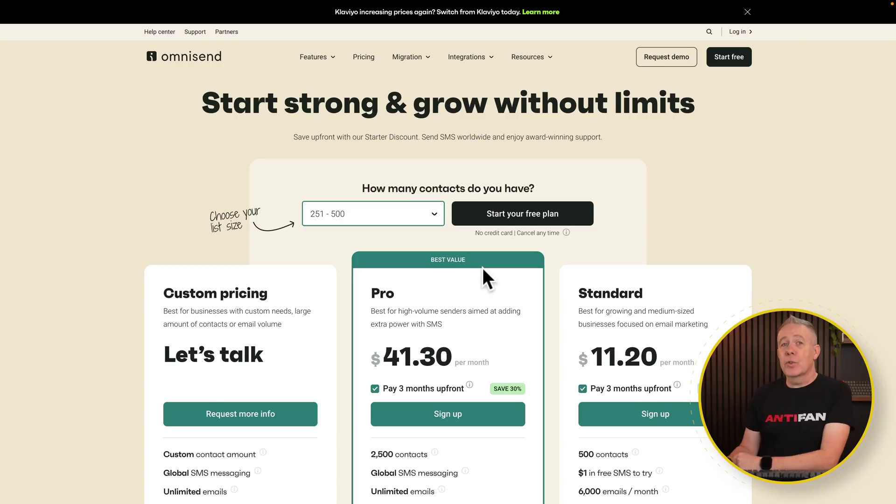
Scroll the Omnisend pricing page down to the plan feature comparison table.
scroll(482, 267, down, 20)
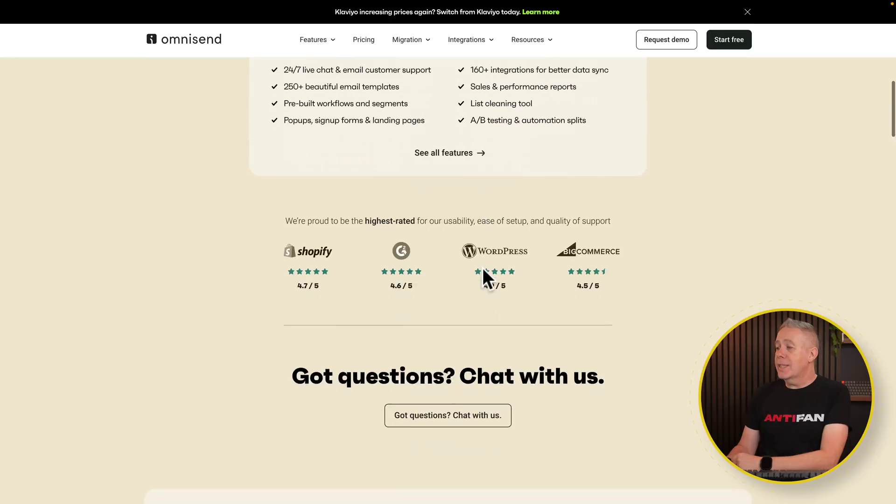
scroll(482, 268, down, 10)
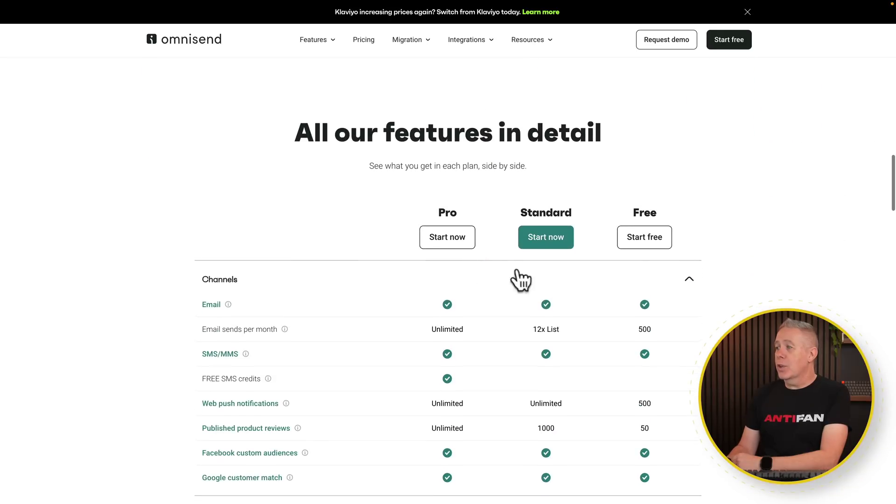
scroll(675, 305, down, 2)
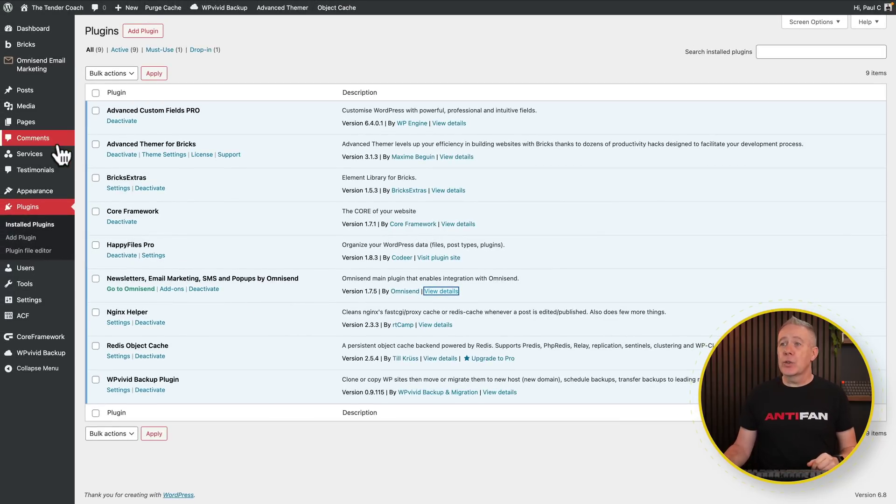
Open Omnisend Email Marketing from the WordPress admin sidebar.
click(45, 67)
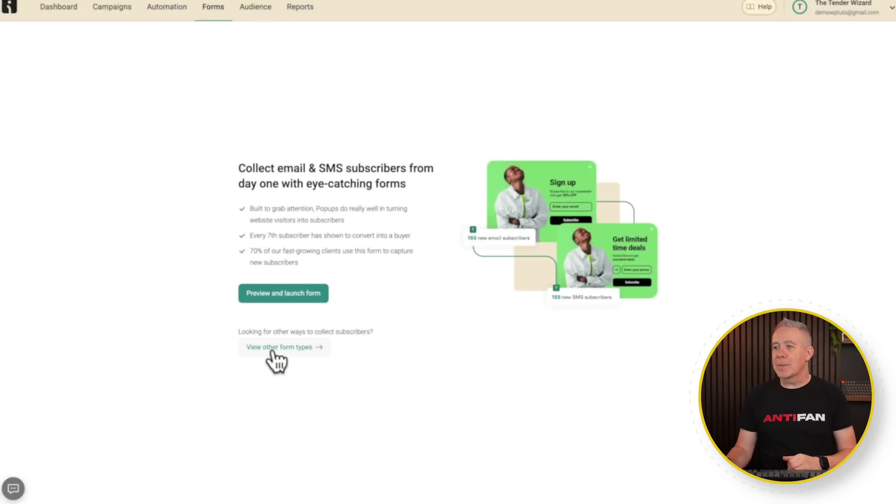
Filter templates to Collect subscribers popups and use the Email & SMS branded Multi-step welcome discount.
click(276, 348)
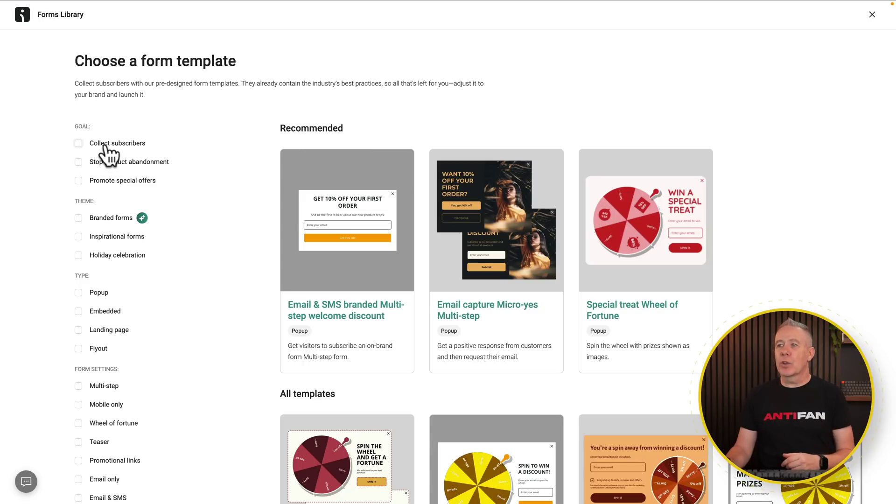
click(105, 145)
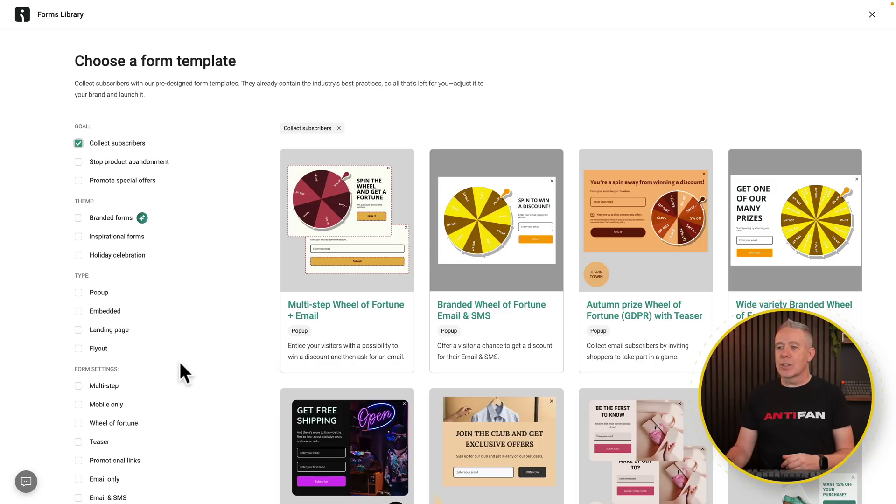
scroll(178, 345, down, 2)
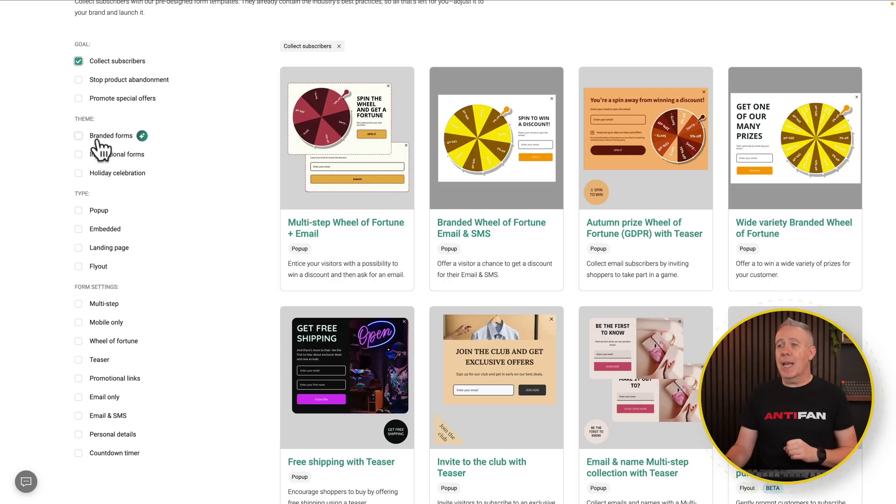
click(94, 213)
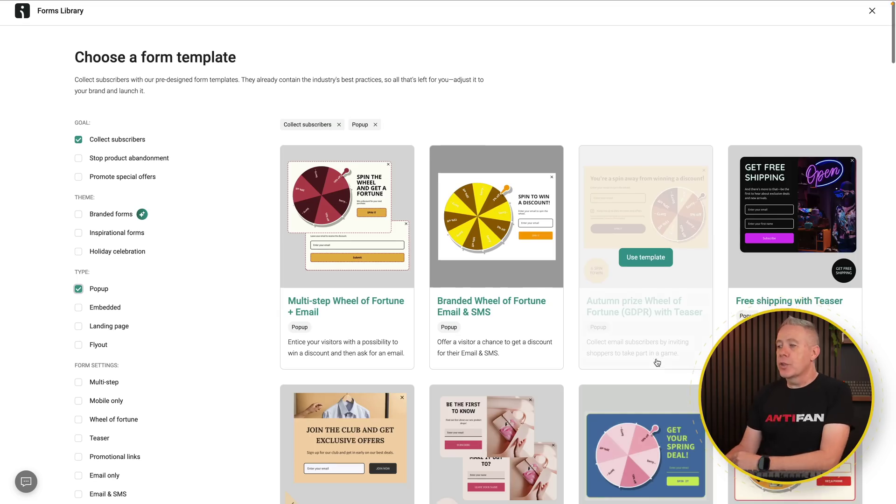
scroll(657, 362, down, 6)
scroll(657, 362, down, 4)
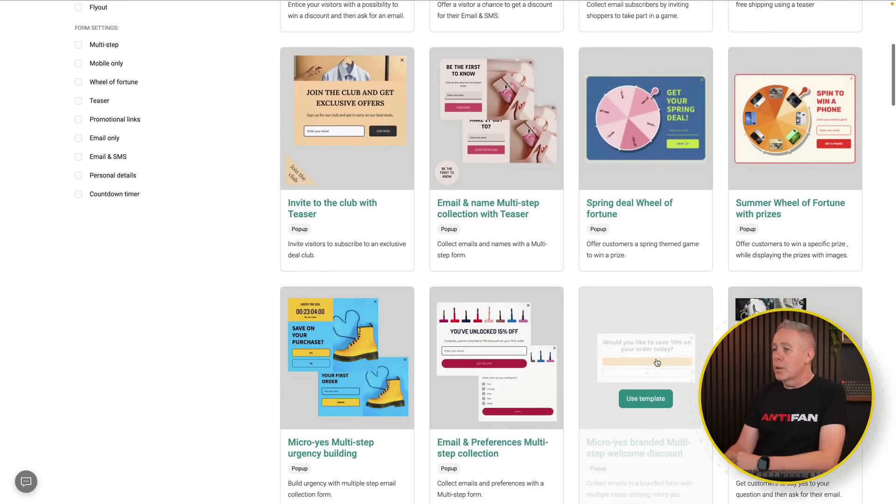
scroll(657, 362, down, 4)
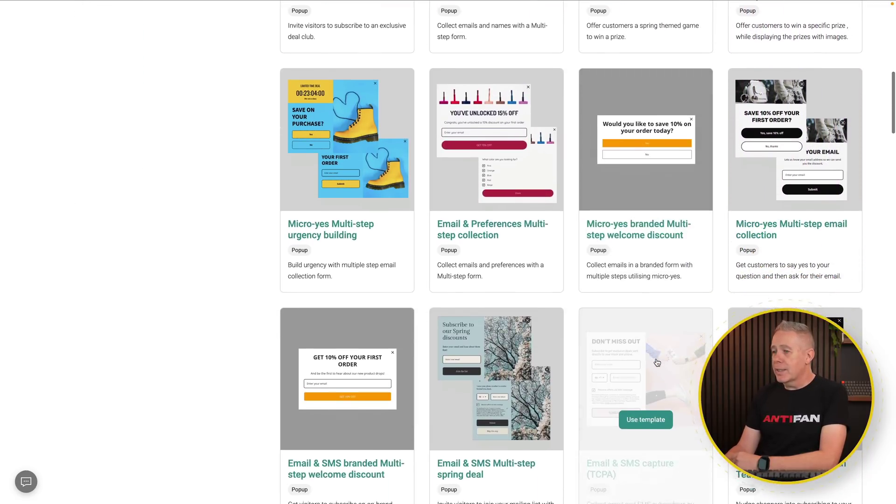
scroll(657, 363, down, 1)
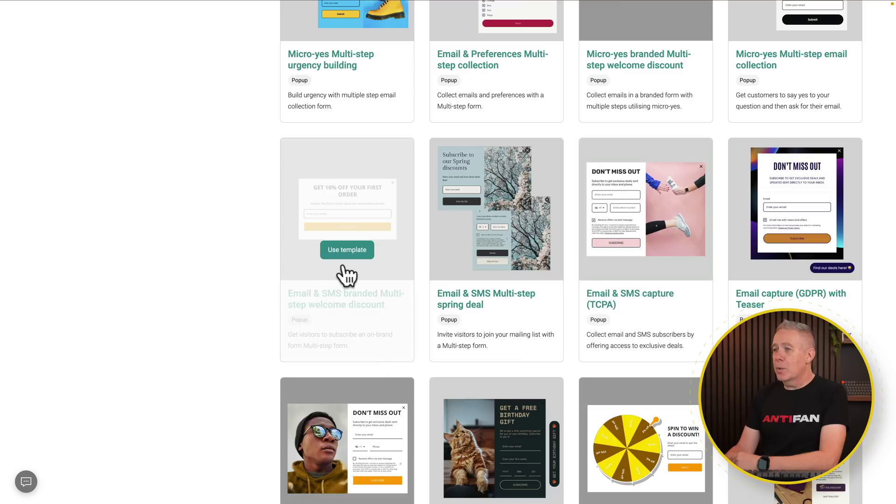
click(349, 251)
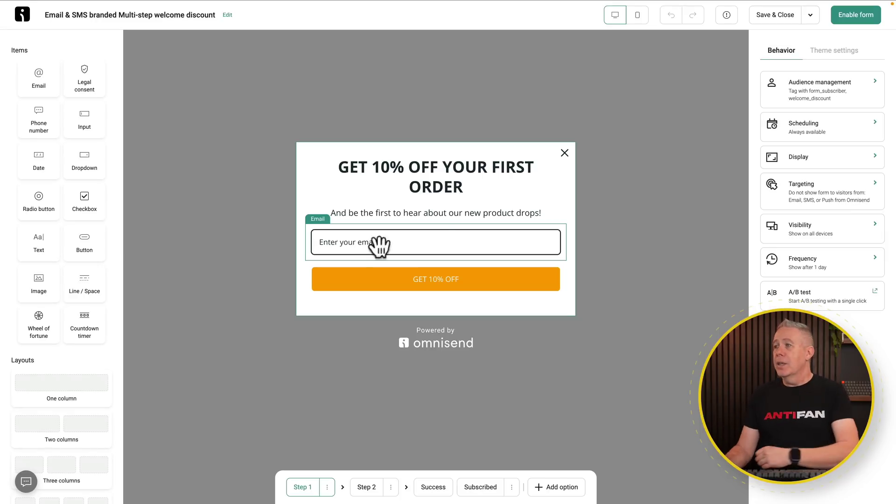
Delete the popup's heading and subheading, then add a First name input above the email field.
click(460, 184)
key(Delete)
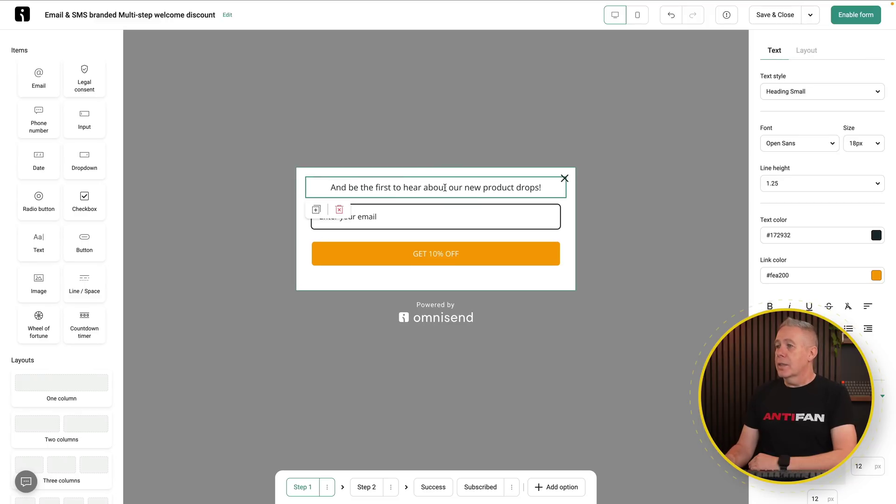
click(339, 209)
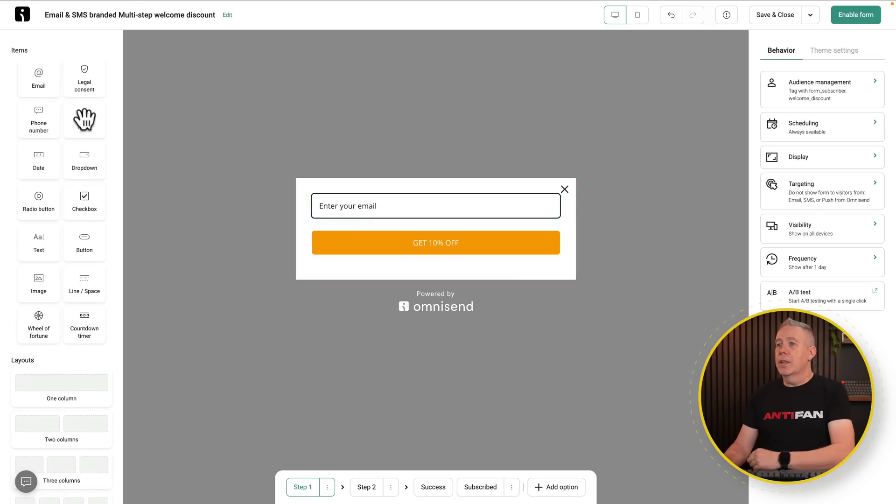
drag(83, 121, 321, 189)
click(404, 206)
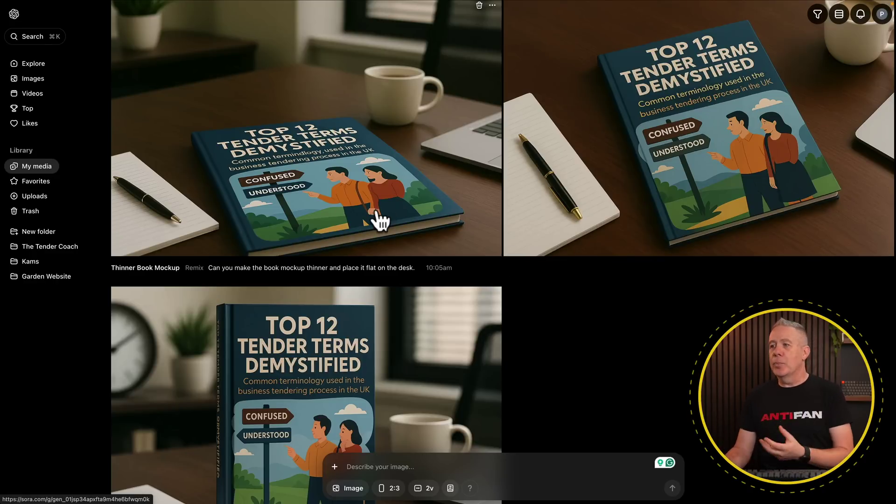
Open the Thinner Book Mockup image from Sora's My media at full size.
scroll(376, 198, up, 1)
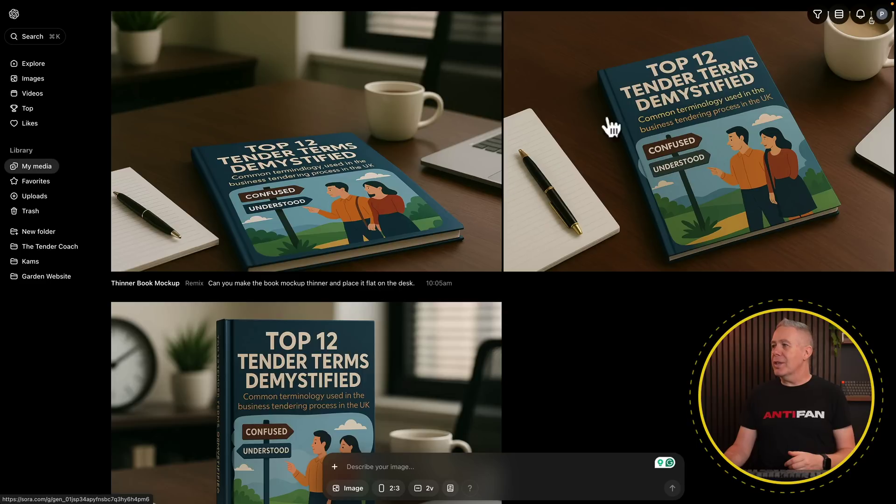
click(716, 133)
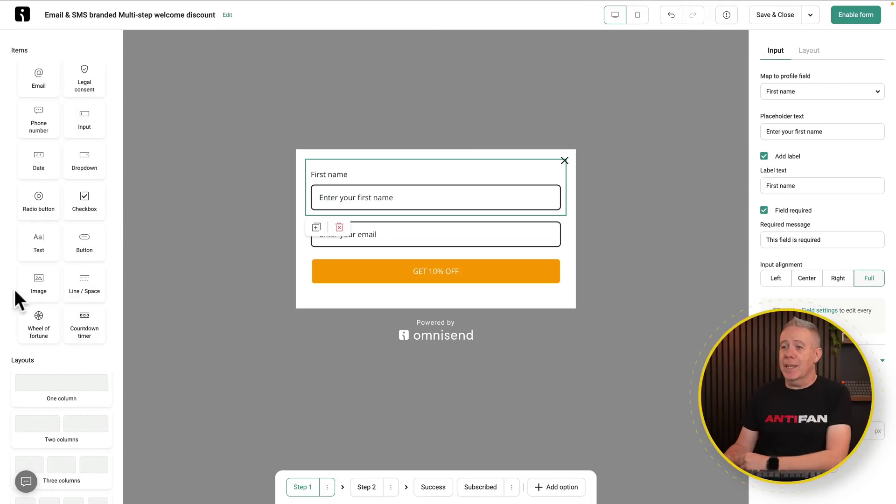
Add the uploaded book mockup image atop the popup and check the form for issues.
drag(35, 286, 438, 184)
click(437, 185)
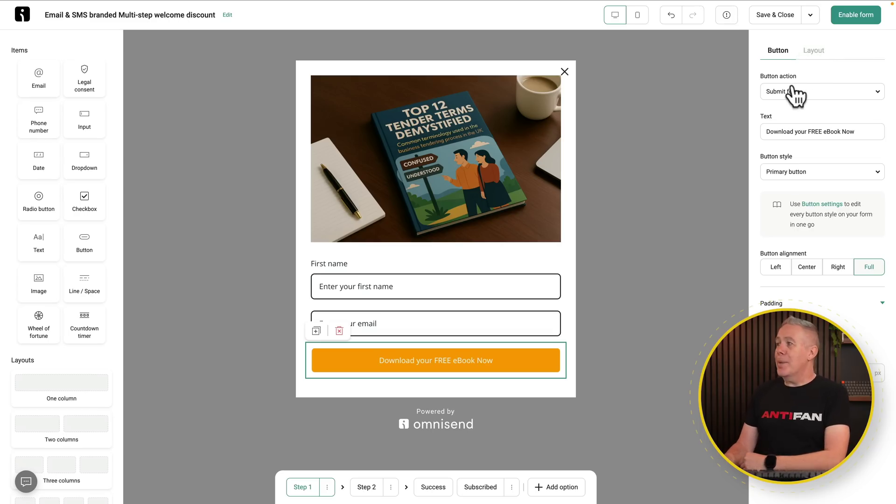
click(726, 16)
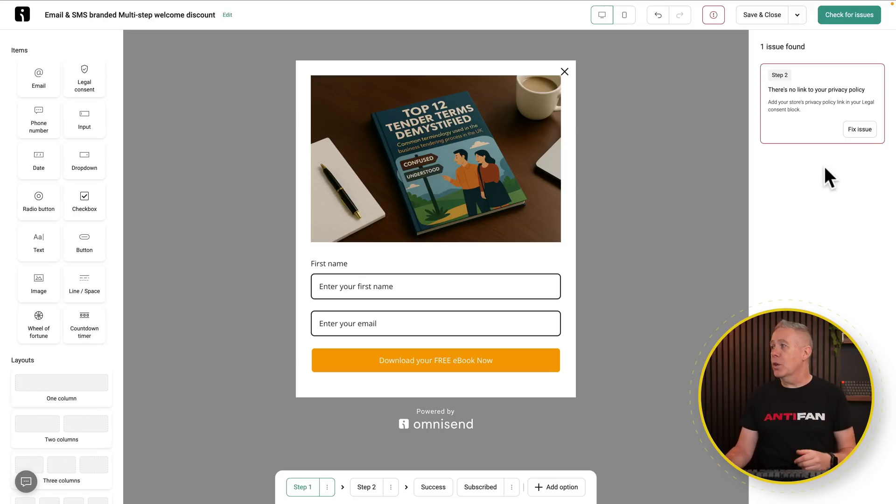
click(859, 130)
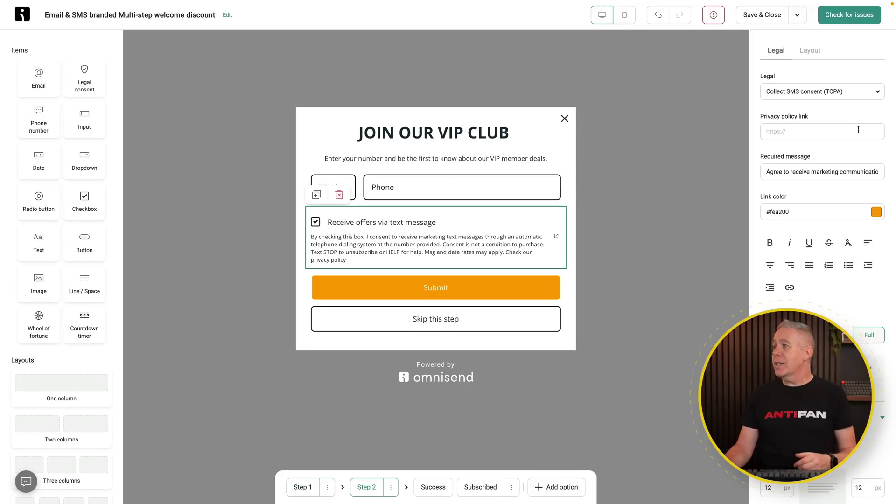
click(801, 130)
text(http://#)
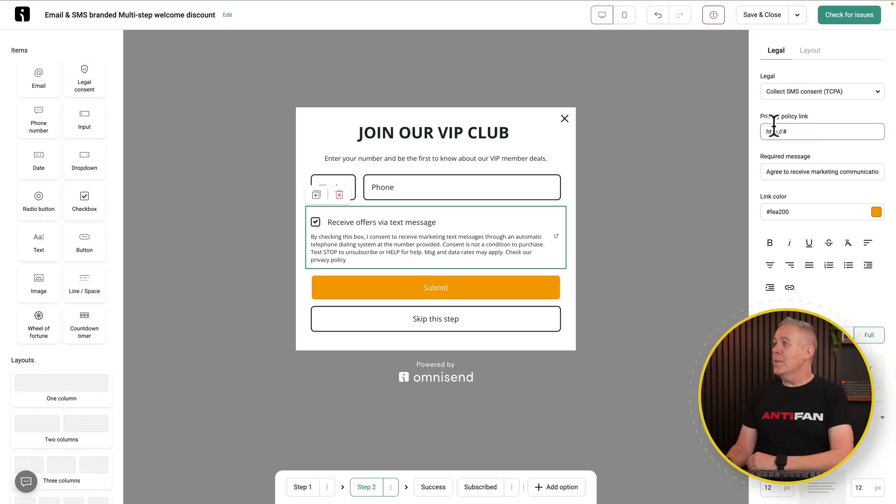
click(839, 16)
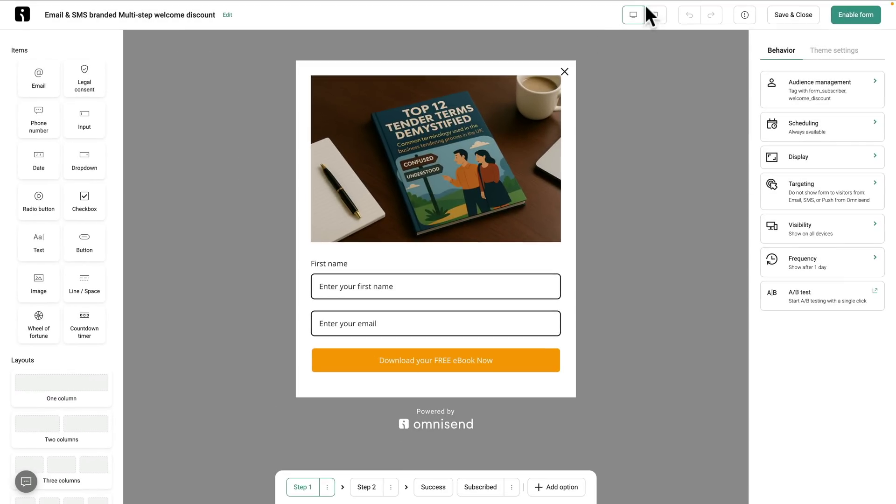
click(655, 14)
With the preview on desktop, set the popup's Display trigger to Time on page at 2 seconds, then enable it.
click(633, 14)
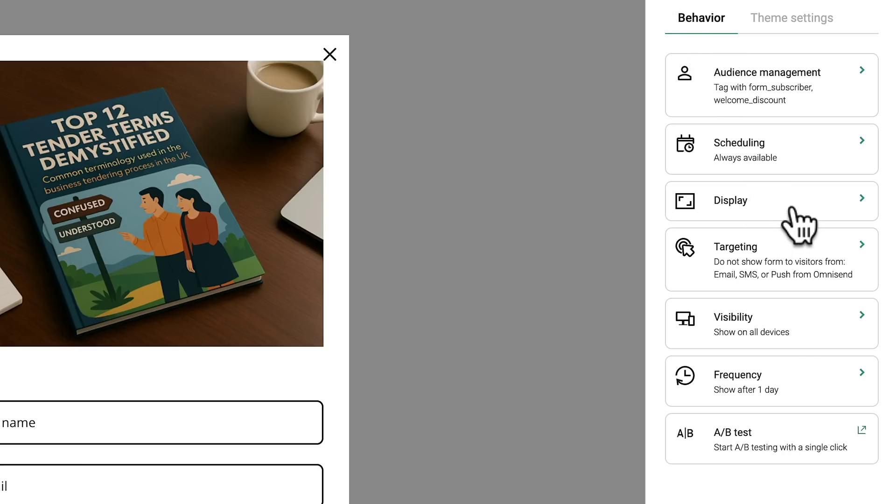
click(798, 225)
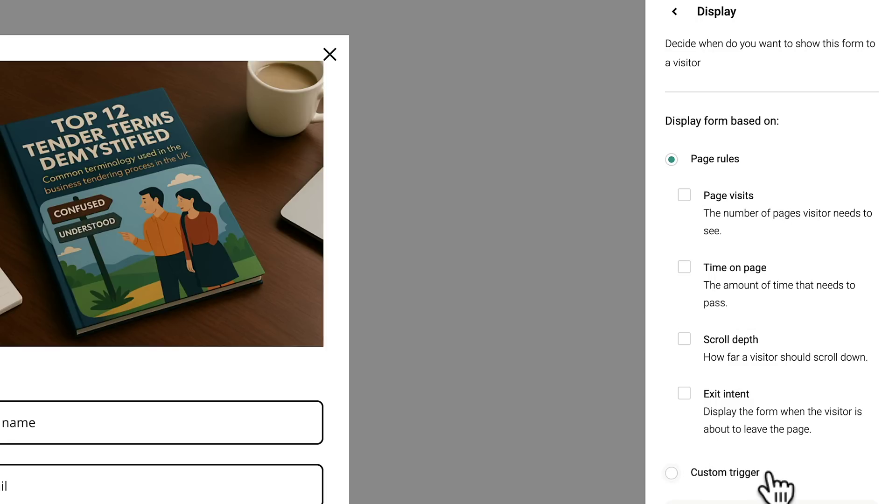
click(688, 270)
double_click(705, 333)
text(2)
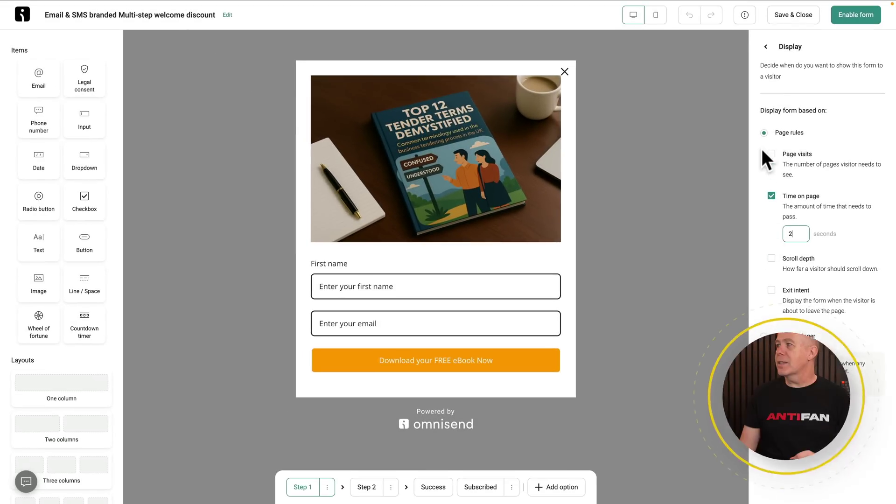
click(765, 46)
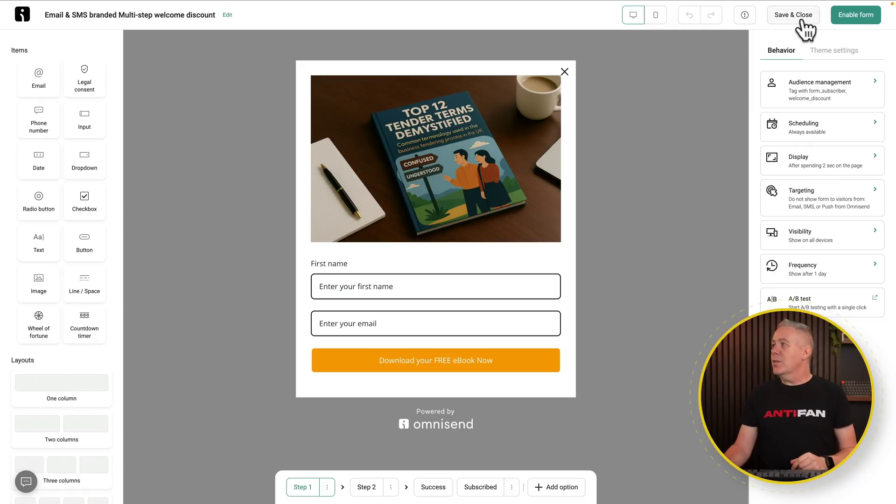
click(848, 19)
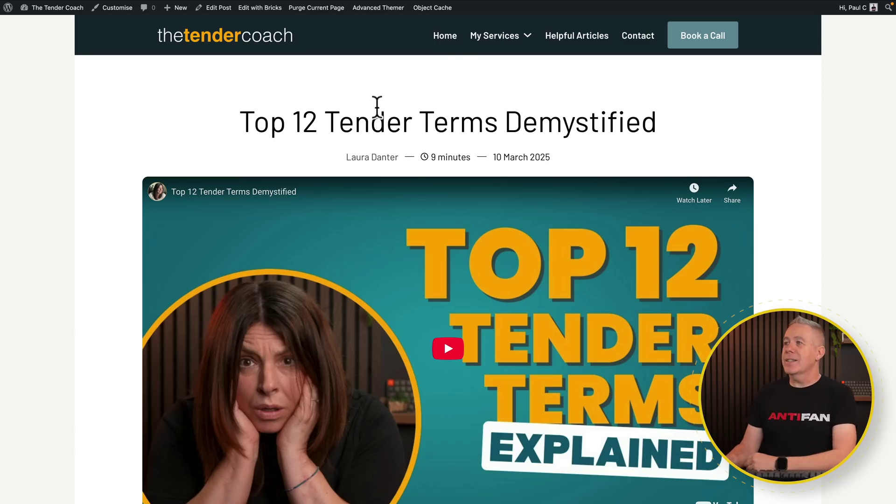
Go to The Tender Coach home page from the site's top navigation.
click(452, 41)
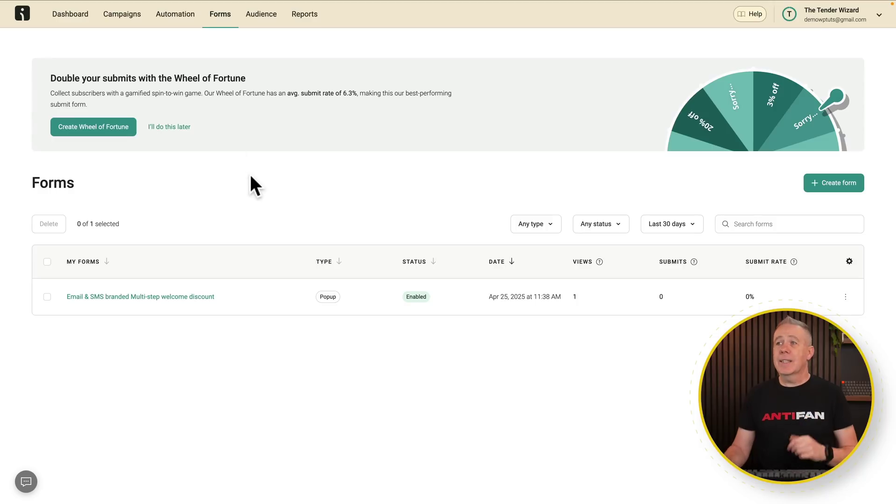
In Automation, browse all pre-built workflows and choose Create from scratch.
click(169, 17)
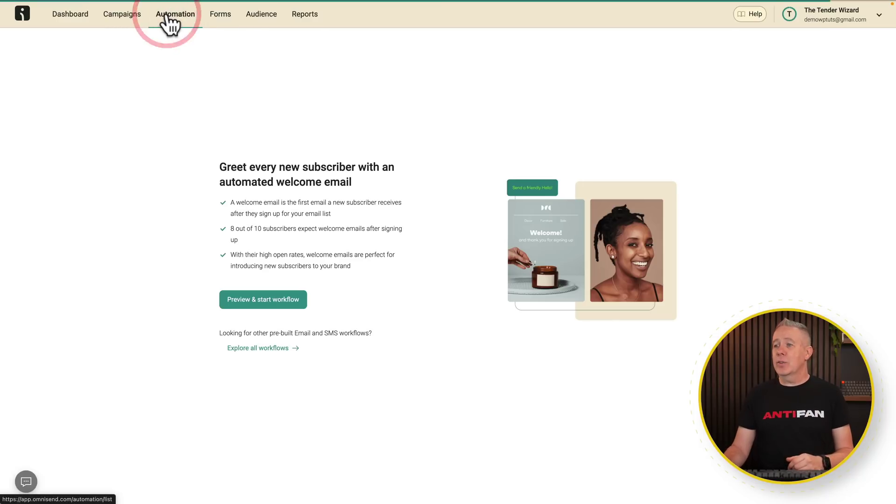
click(276, 348)
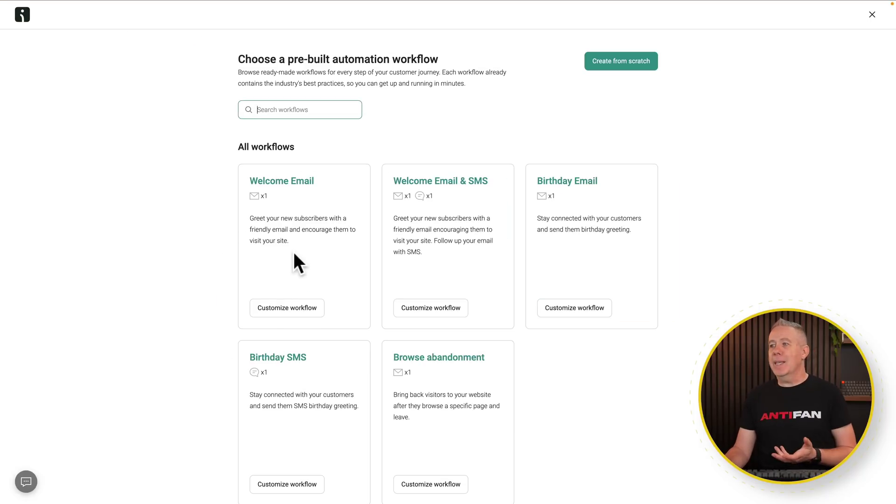
scroll(525, 363, down, 2)
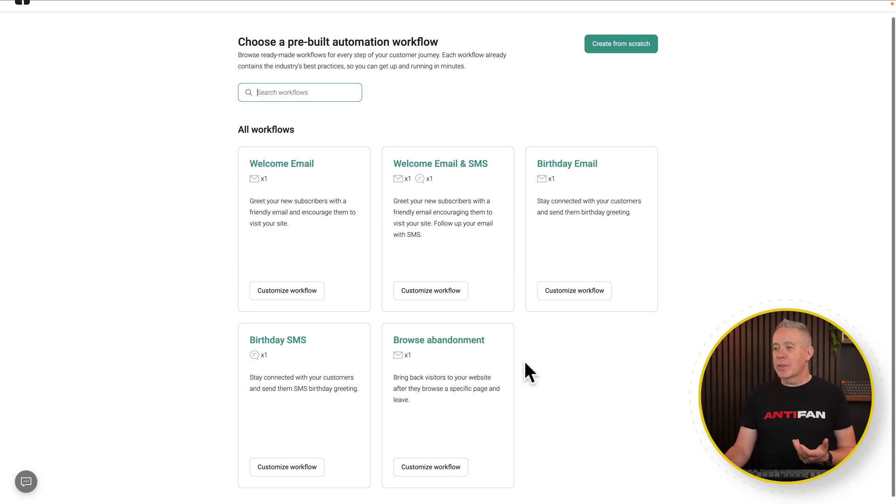
scroll(526, 363, up, 2)
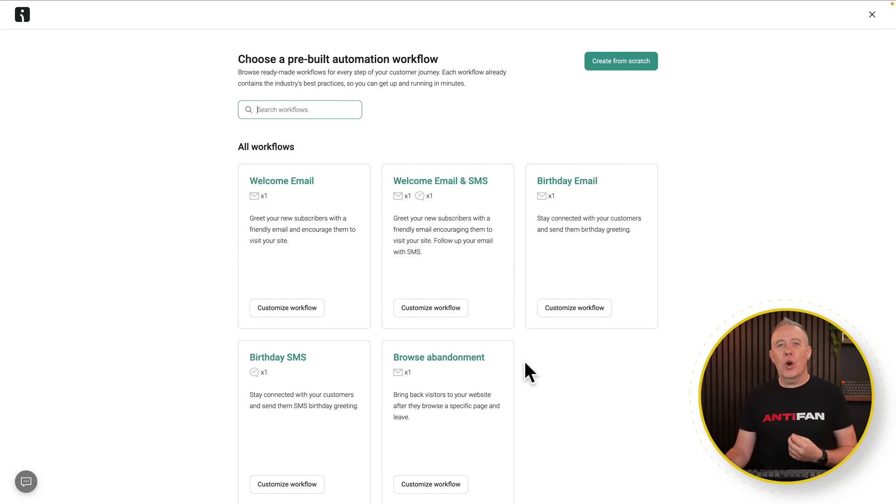
click(633, 66)
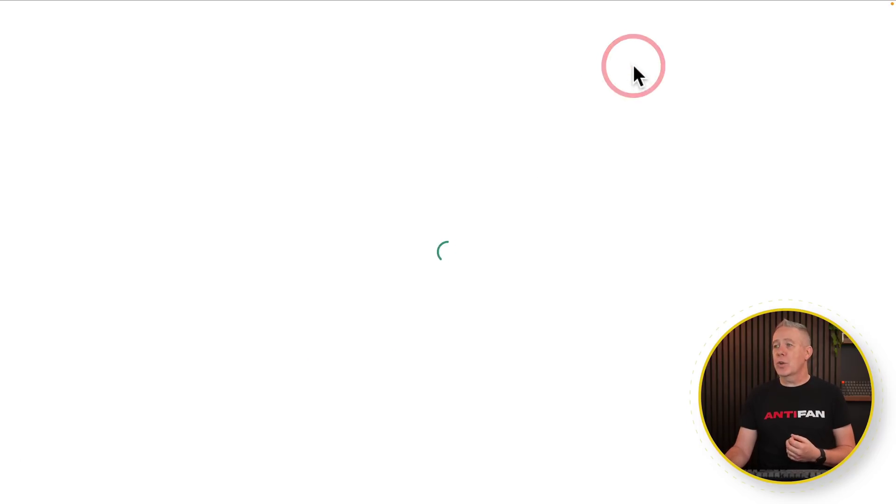